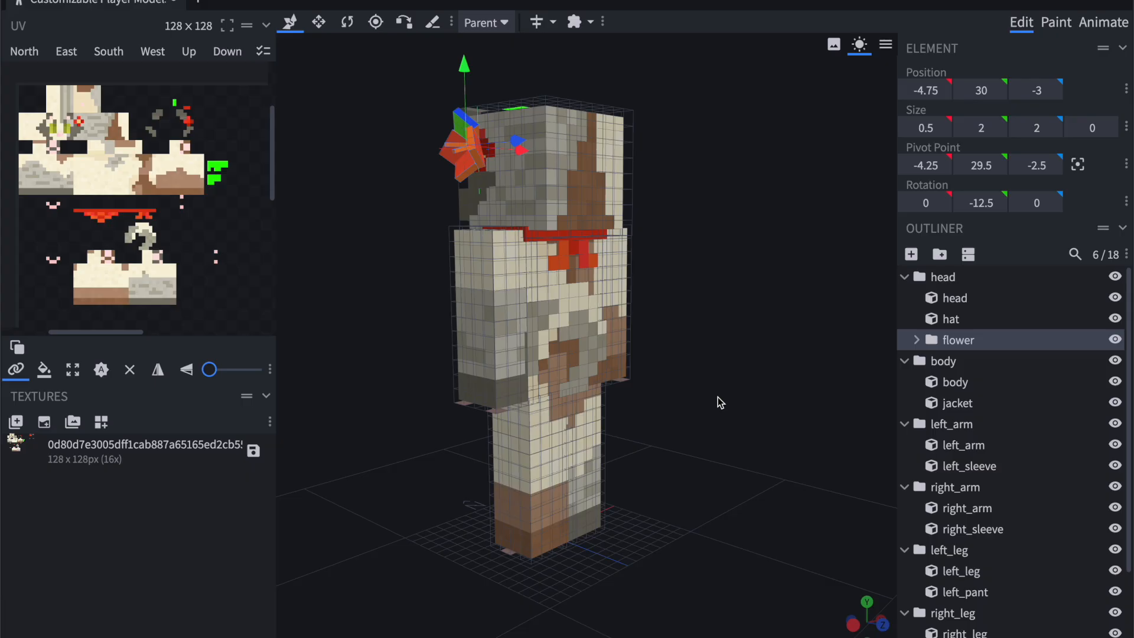
# Examine the flower group and the bone hierarchy of the model in the animation workspace
pyautogui.moveTo(718, 397)
pyautogui.mouseDown()
pyautogui.moveTo(760, 400)
pyautogui.moveTo(719, 398)
pyautogui.mouseUp()
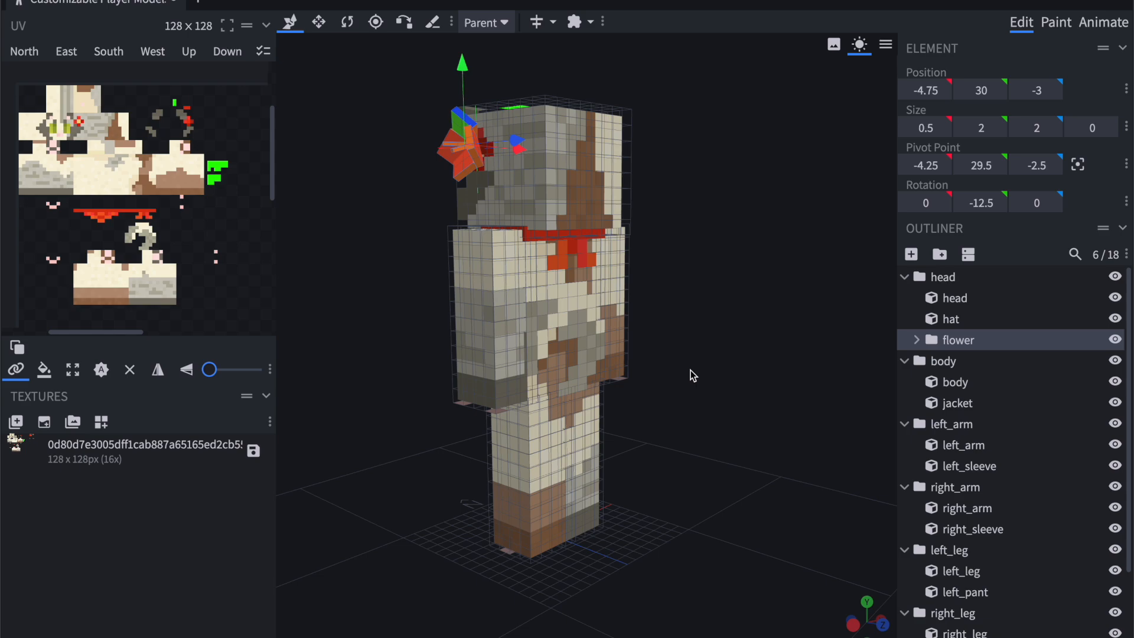
pyautogui.moveTo(692, 376); pyautogui.dragTo(710, 380)
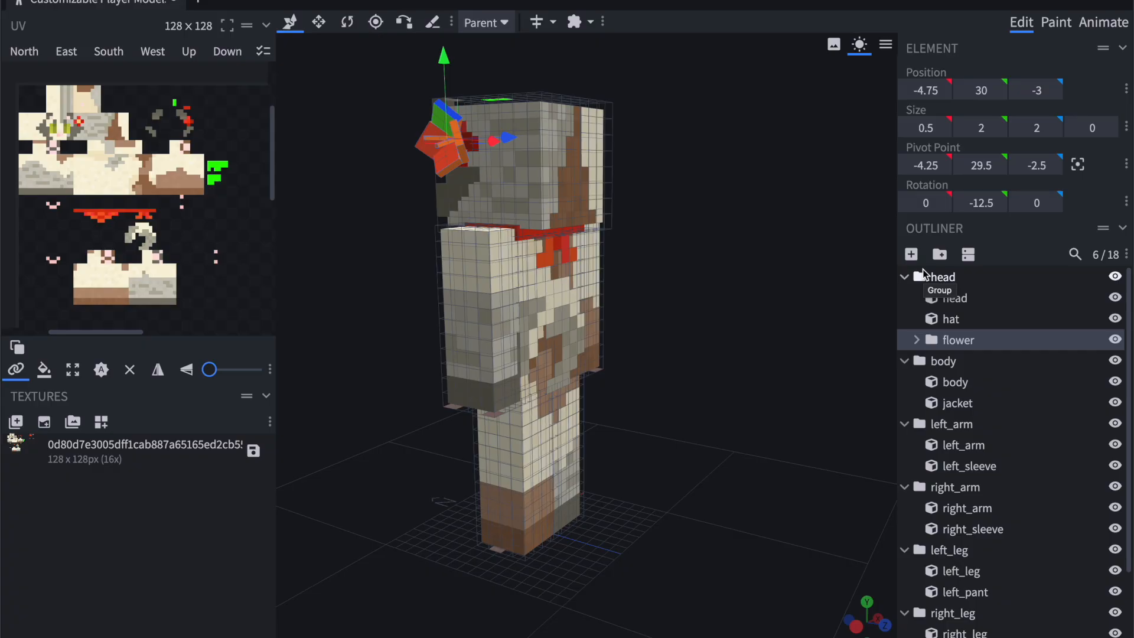
pyautogui.click(1100, 23)
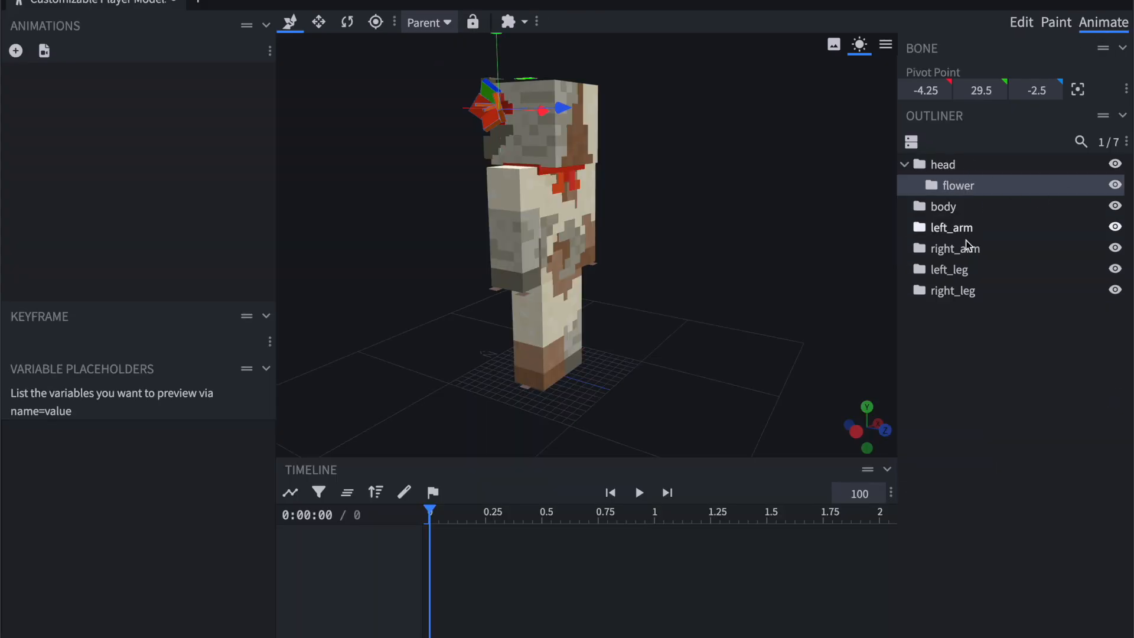
pyautogui.moveTo(659, 181); pyautogui.dragTo(684, 289, button='right')
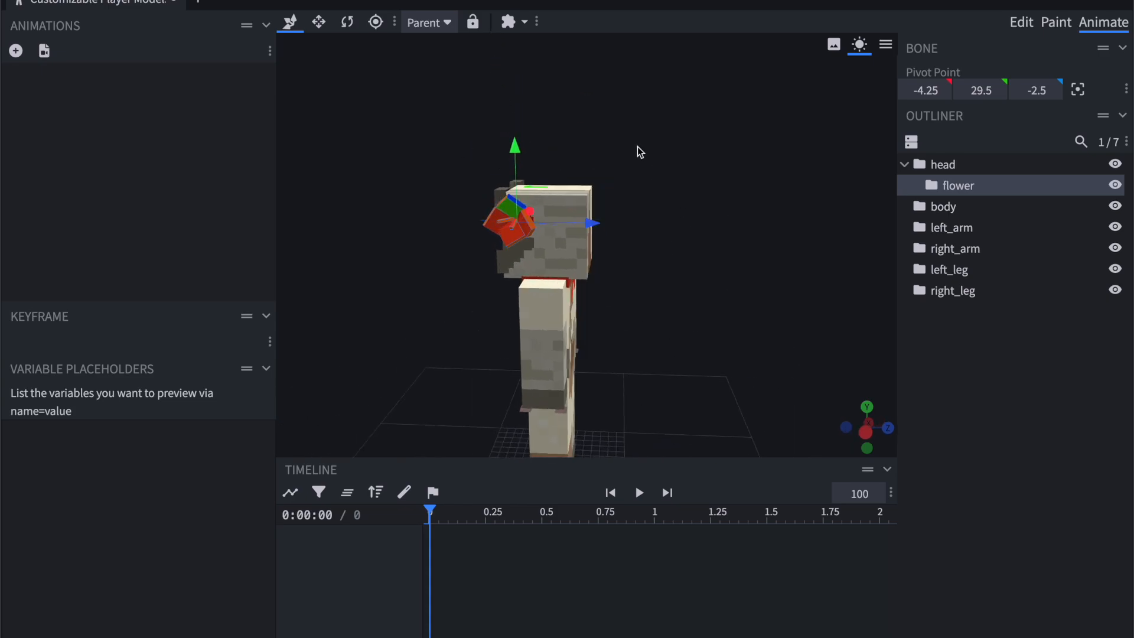
pyautogui.scroll(5, 638, 152)
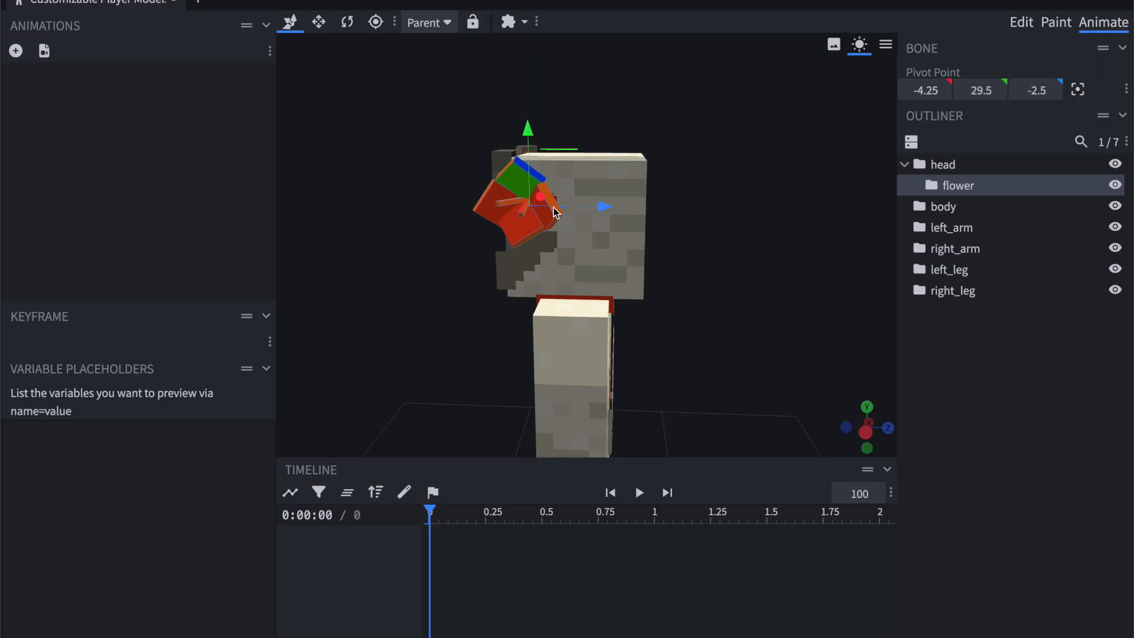
pyautogui.moveTo(597, 211); pyautogui.dragTo(676, 214)
pyautogui.moveTo(577, 36); pyautogui.dragTo(644, 49)
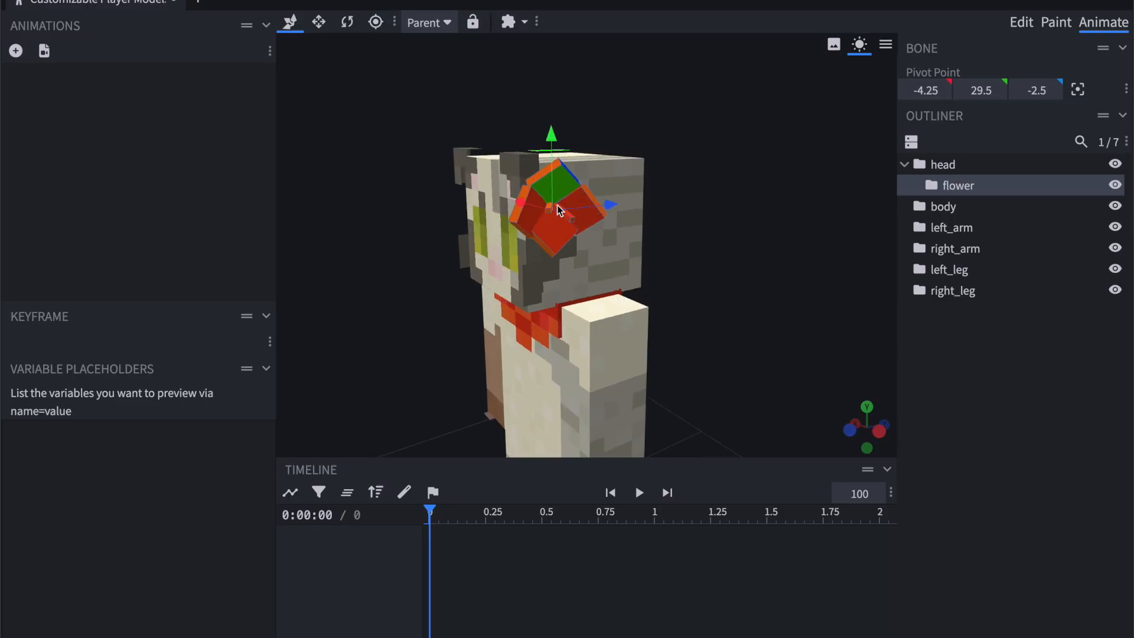
pyautogui.click(1027, 25)
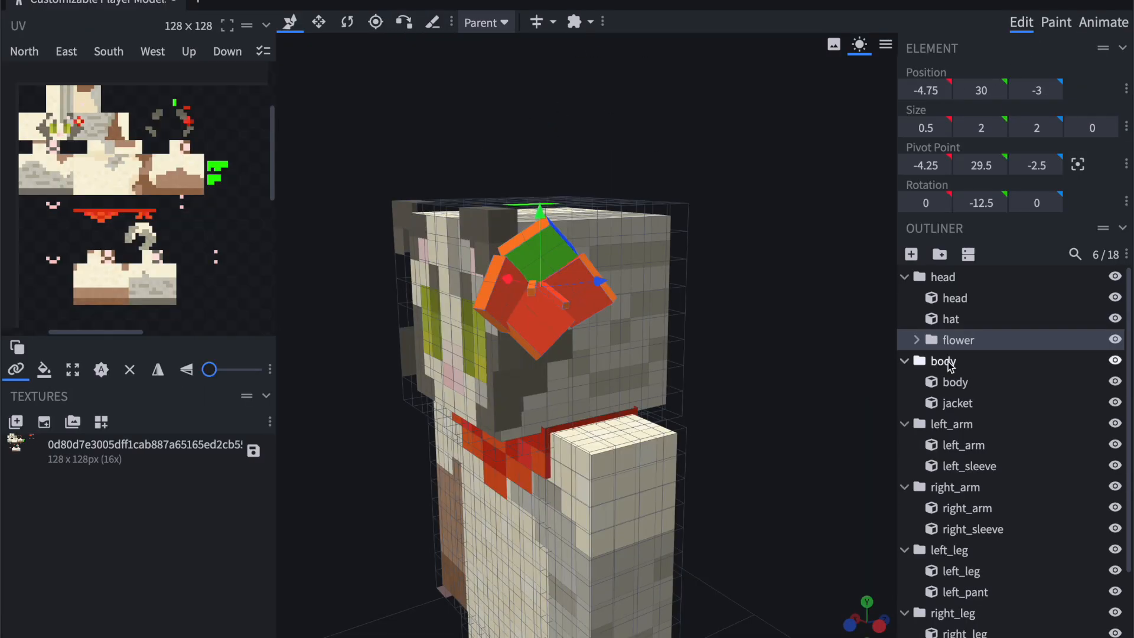
# Put the first cube of the flower into its own group named petal and check that bone in animation mode
pyautogui.click(916, 339)
pyautogui.click(965, 361)
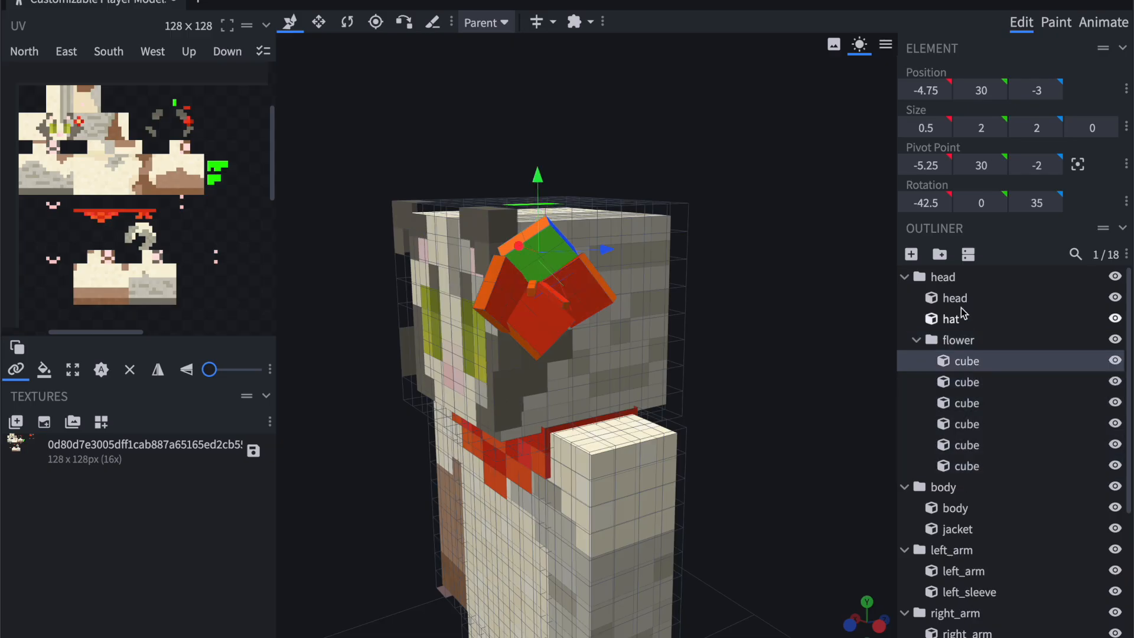
pyautogui.hotkey('ctrl', 'g')
pyautogui.moveTo(969, 361); pyautogui.dragTo(971, 384)
pyautogui.doubleClick(966, 361)
pyautogui.write('petal')
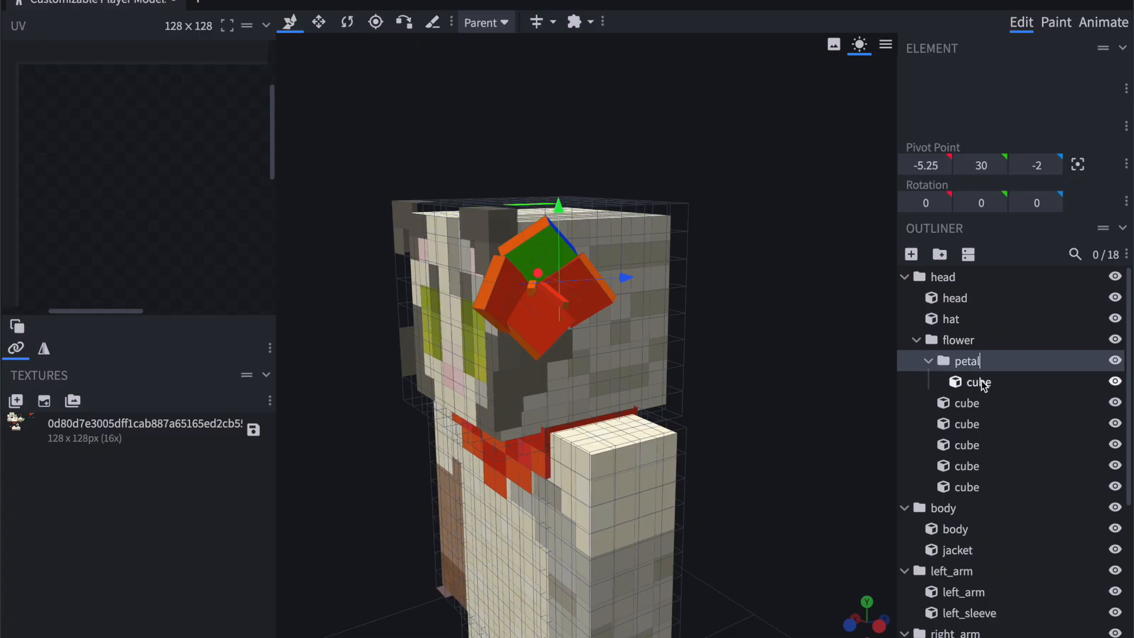
pyautogui.click(978, 376)
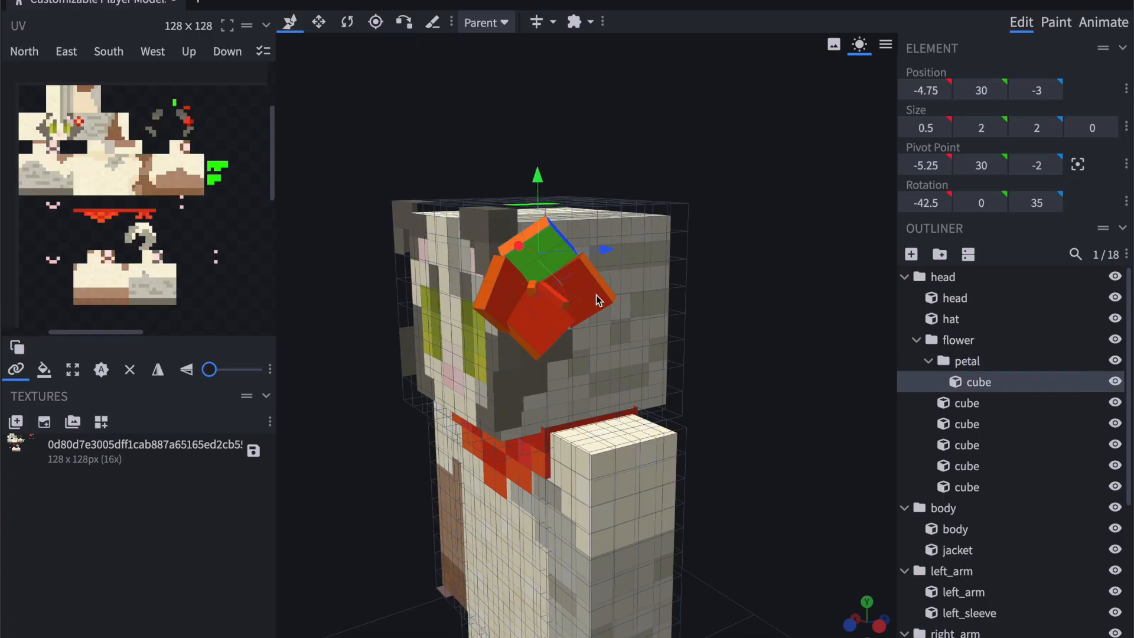
pyautogui.click(978, 356)
pyautogui.click(1103, 22)
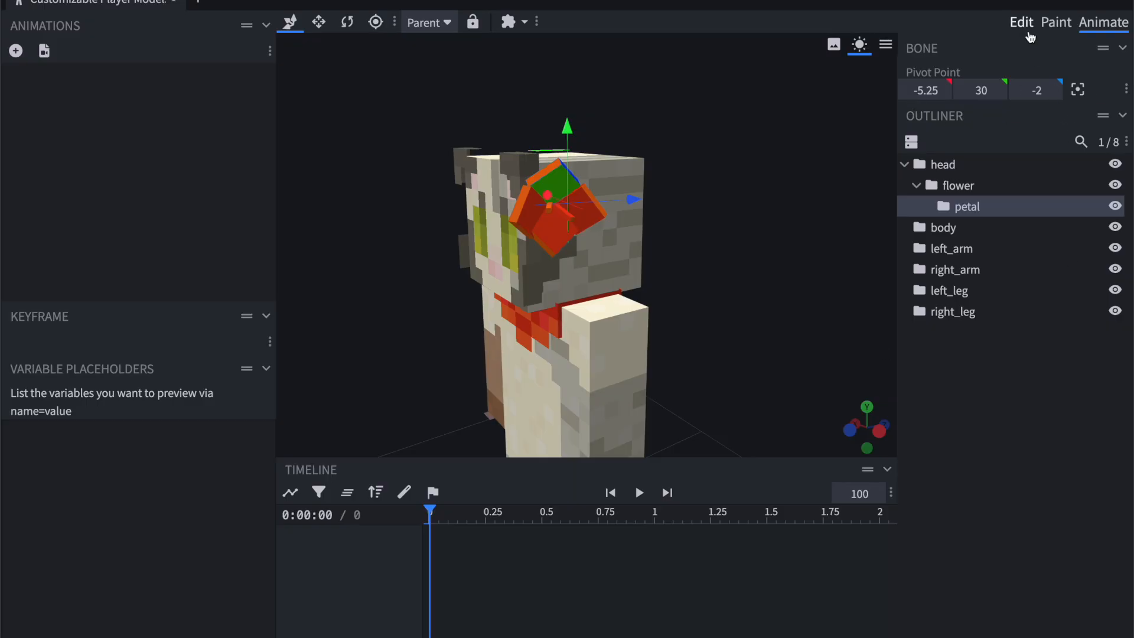
# Return to edit mode and undo the petal grouping inside the flower group
pyautogui.click(1027, 25)
pyautogui.hotkey('ctrl', 'z')
pyautogui.hotkey('ctrl', 'z')
pyautogui.hotkey('ctrl', 'z')
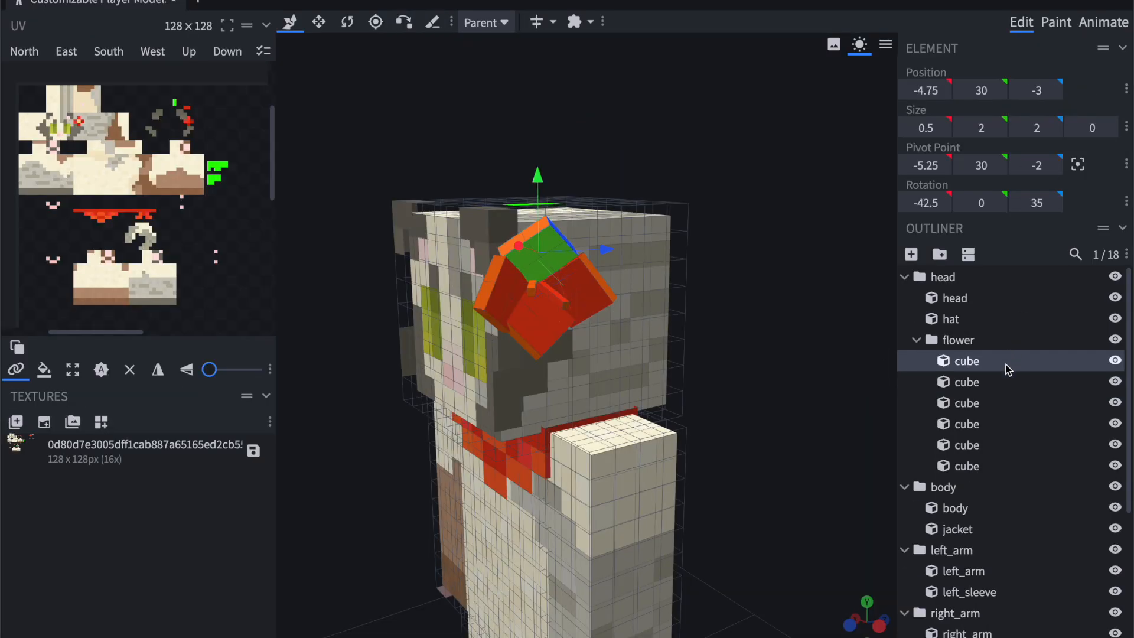
# Collapse the flower group in the outliner
pyautogui.scroll(-2, 850, 348)
pyautogui.moveTo(858, 335); pyautogui.dragTo(754, 161, button='right')
pyautogui.moveTo(754, 162); pyautogui.dragTo(701, 313)
pyautogui.moveTo(701, 313); pyautogui.dragTo(671, 326, button='right')
pyautogui.moveTo(671, 326); pyautogui.dragTo(762, 309)
pyautogui.moveTo(761, 308); pyautogui.dragTo(625, 245, button='right')
pyautogui.click(916, 339)
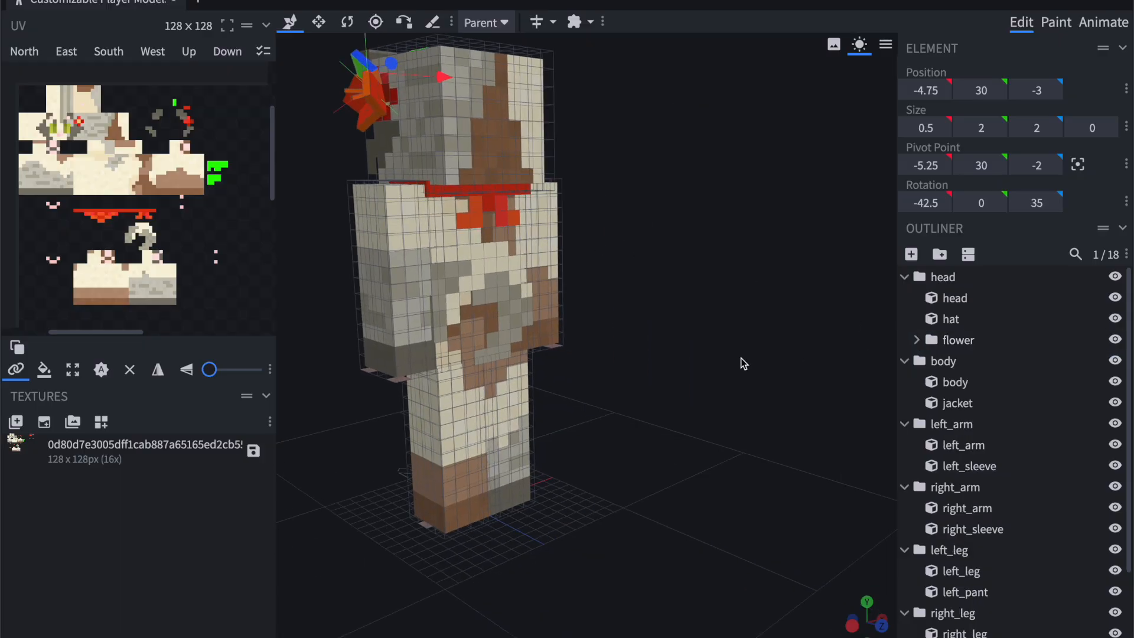
pyautogui.moveTo(741, 357); pyautogui.dragTo(770, 373, button='right')
# Try rotating the body group about its pivot point and undo the rotation
pyautogui.click(943, 360)
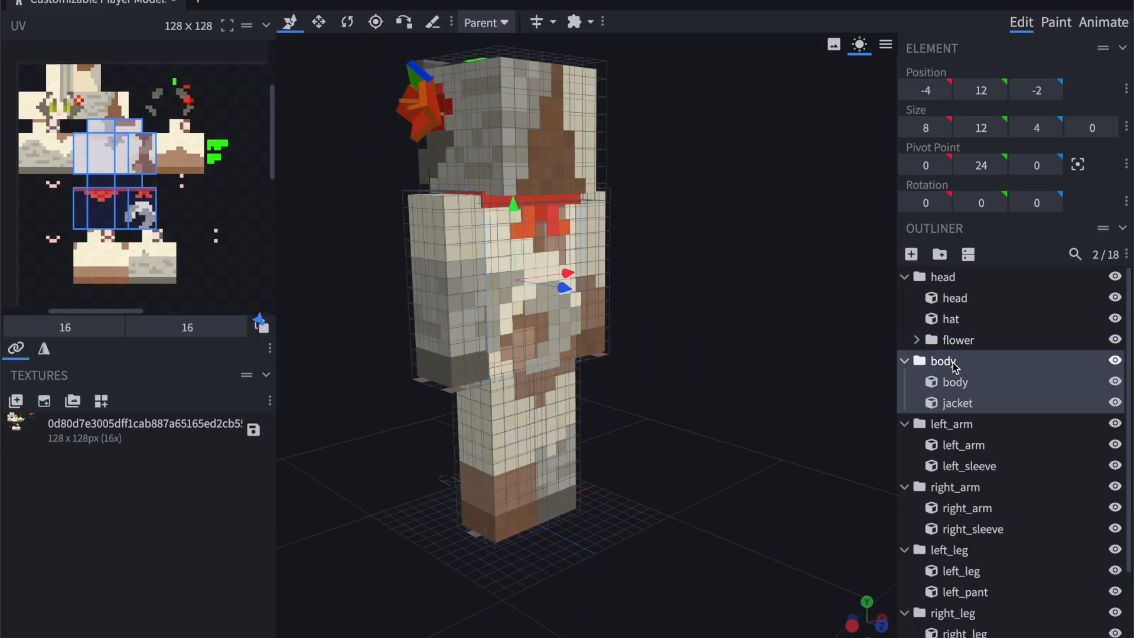
pyautogui.moveTo(738, 394); pyautogui.dragTo(762, 387)
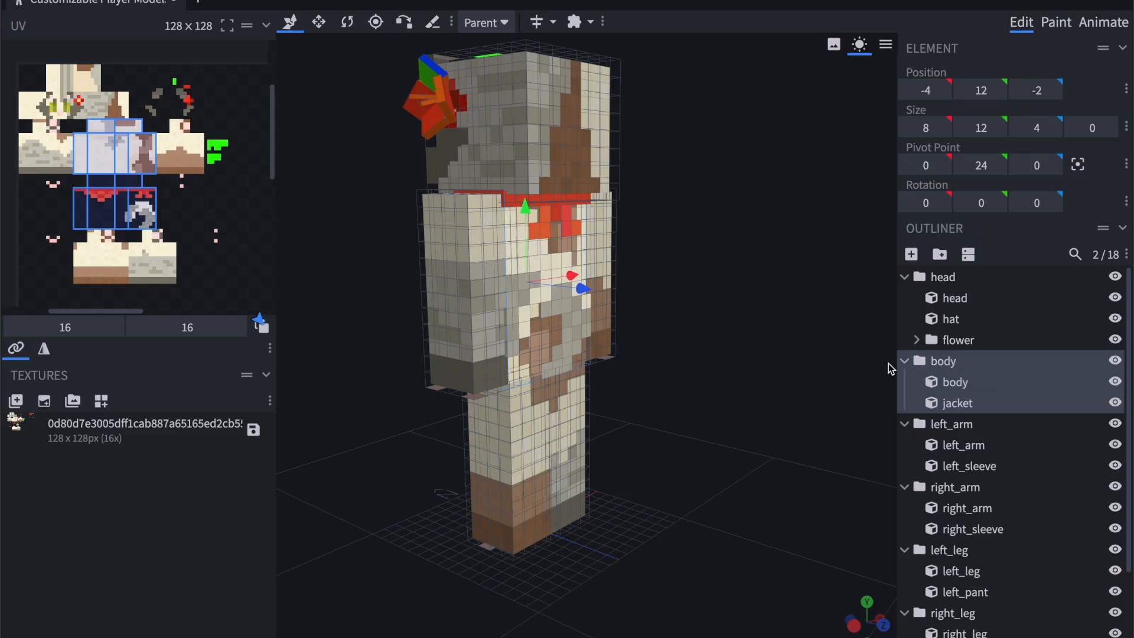
pyautogui.moveTo(741, 366); pyautogui.dragTo(800, 357)
pyautogui.press('r')
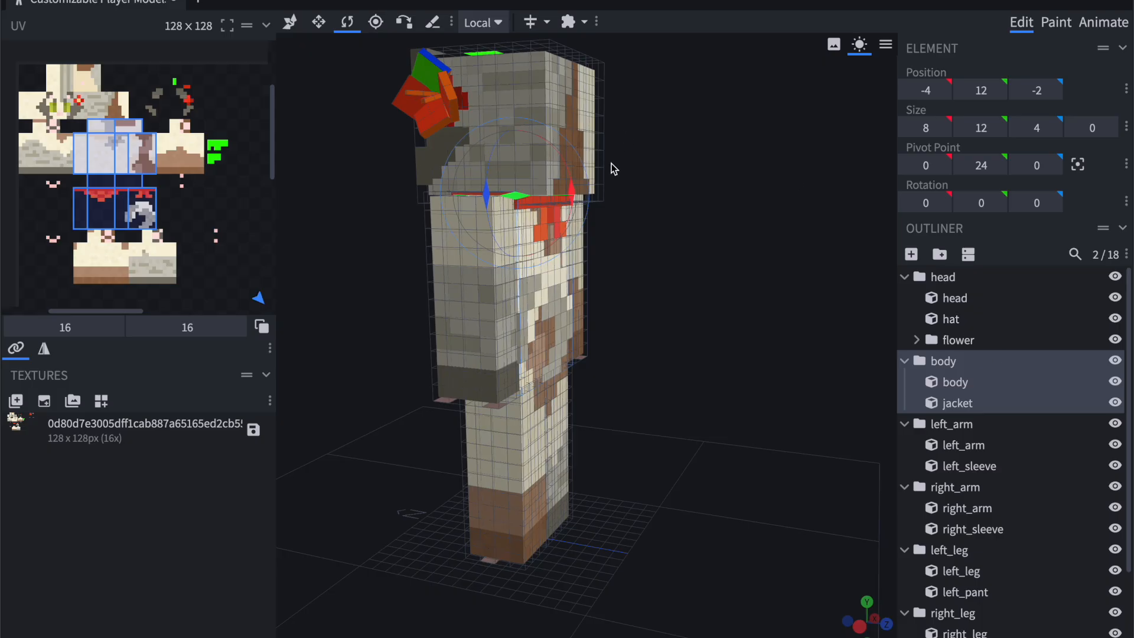
pyautogui.moveTo(576, 190); pyautogui.dragTo(553, 115)
pyautogui.hotkey('ctrl', 'z')
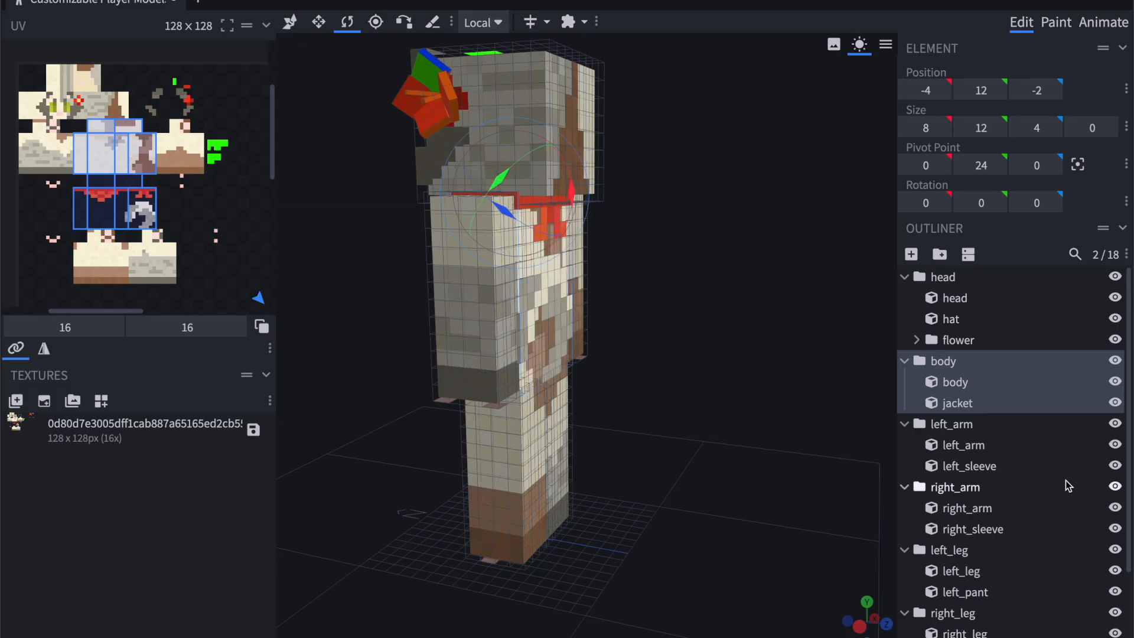
# Add a new group named base_tail inside the body group, after the jacket
pyautogui.click(988, 401)
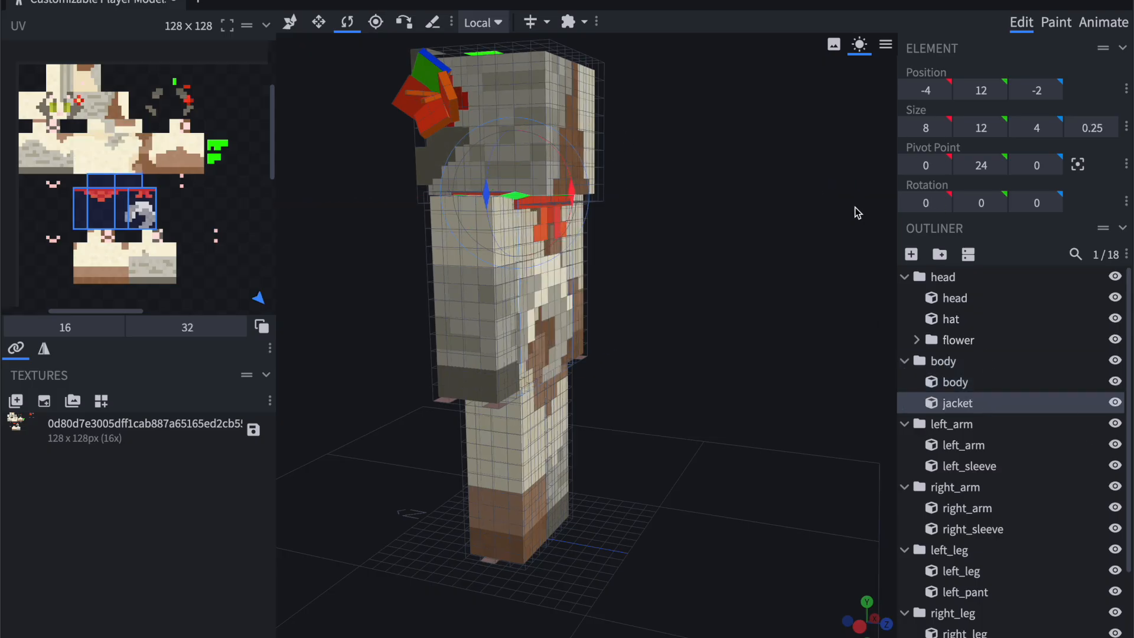
pyautogui.click(940, 254)
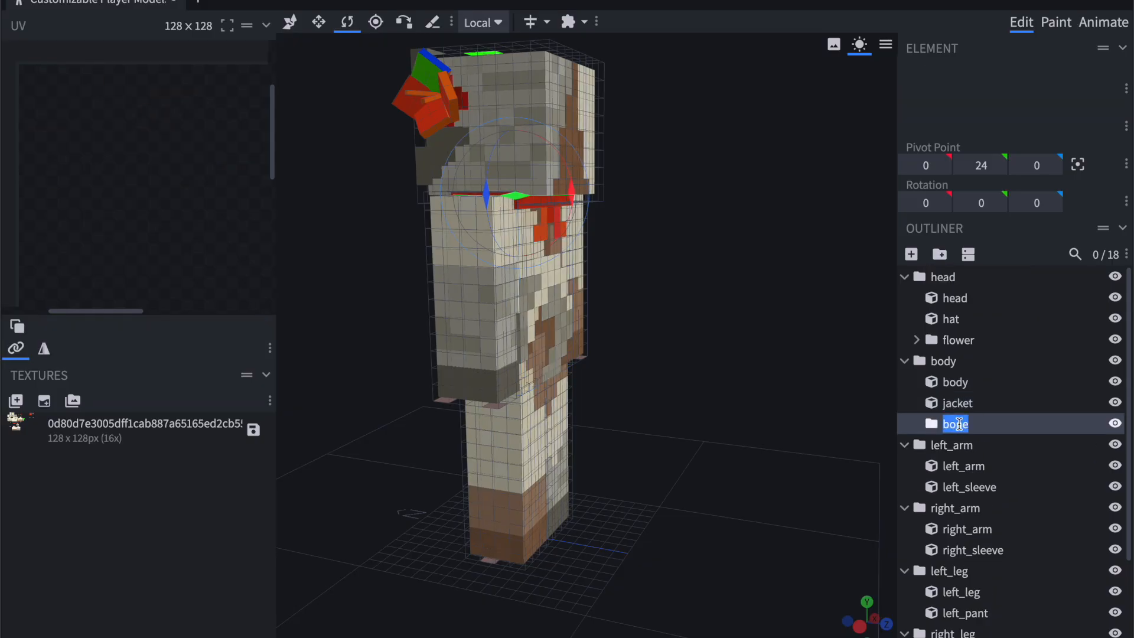
pyautogui.write('base_tail')
# Add a cube to base_tail and move it to position -1, 12, 2 at the lower back
pyautogui.click(912, 254)
pyautogui.press('v')
pyautogui.moveTo(516, 119); pyautogui.dragTo(516, 254)
pyautogui.moveTo(585, 337); pyautogui.dragTo(628, 332)
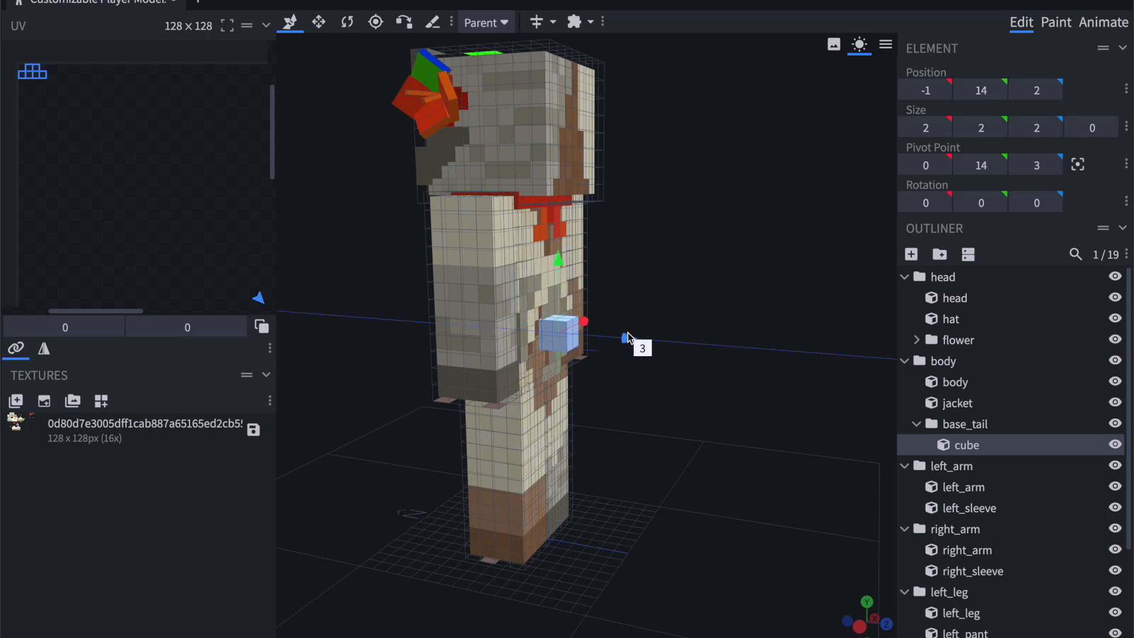
pyautogui.moveTo(557, 260); pyautogui.dragTo(558, 292)
# Lengthen the base_tail cube to a depth of 7, rotate it 22.5 degrees about X and shift it to Z 1
pyautogui.moveTo(698, 319); pyautogui.dragTo(724, 328)
pyautogui.press('s')
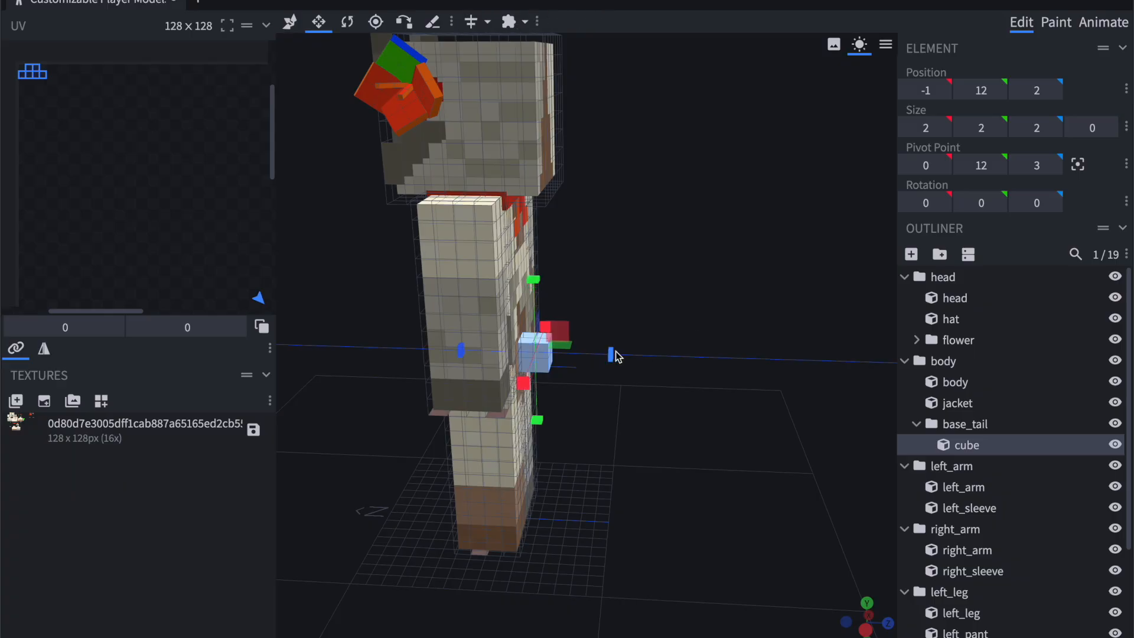
pyautogui.moveTo(608, 354); pyautogui.dragTo(692, 353)
pyautogui.press('r')
pyautogui.moveTo(561, 314); pyautogui.dragTo(575, 326)
pyautogui.press('v')
pyautogui.moveTo(655, 373); pyautogui.dragTo(648, 354)
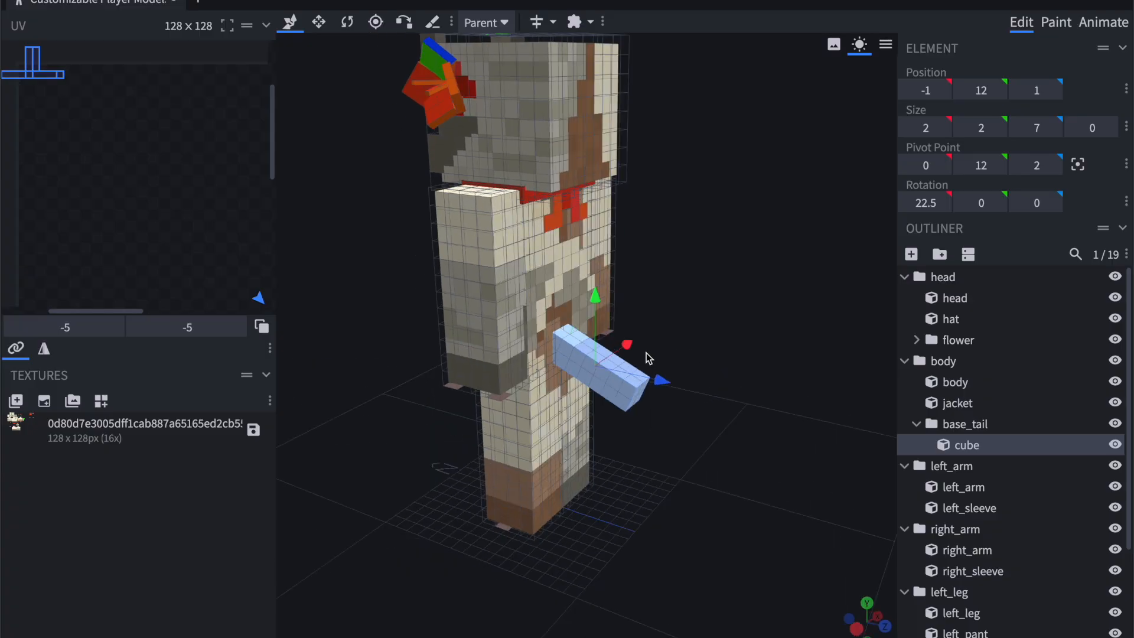
# Add a nested group containing a new cube inside base_tail
pyautogui.click(940, 254)
pyautogui.click(911, 254)
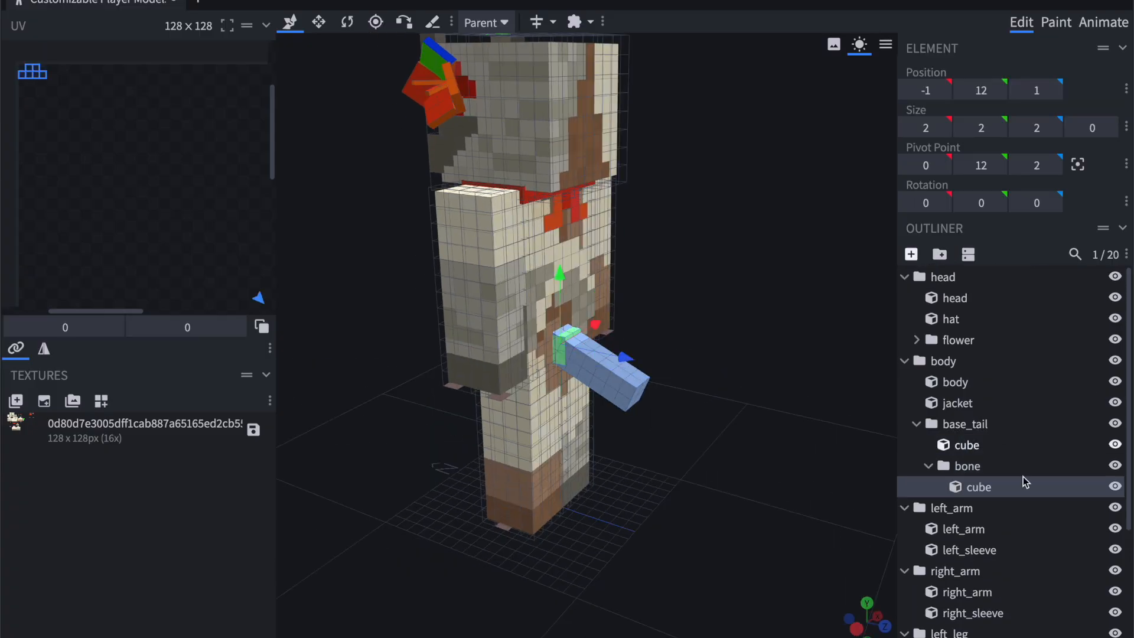
pyautogui.doubleClick(967, 444)
pyautogui.write('mid_se')
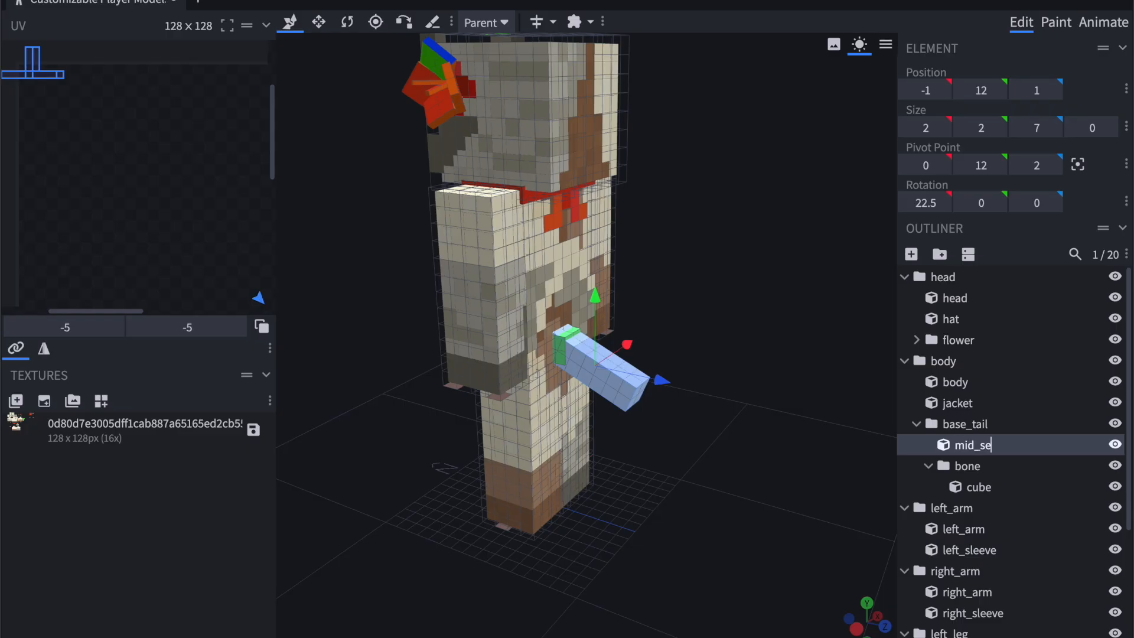
pyautogui.write('gment')
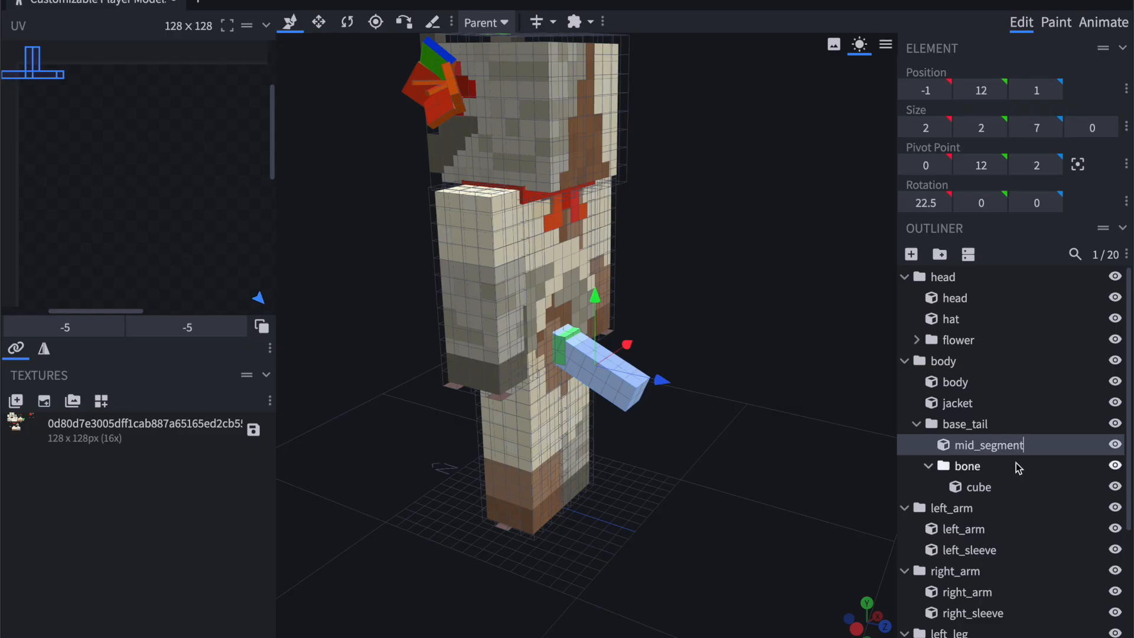
pyautogui.doubleClick(990, 445)
pyautogui.press('BackSpace')
pyautogui.write('cube')
pyautogui.press('Return')
# Name the nested group mid_segment and move its cube to -1, 9.75, 7.5 at the end of the first tail piece
pyautogui.doubleClick(967, 466)
pyautogui.write('mid_segment')
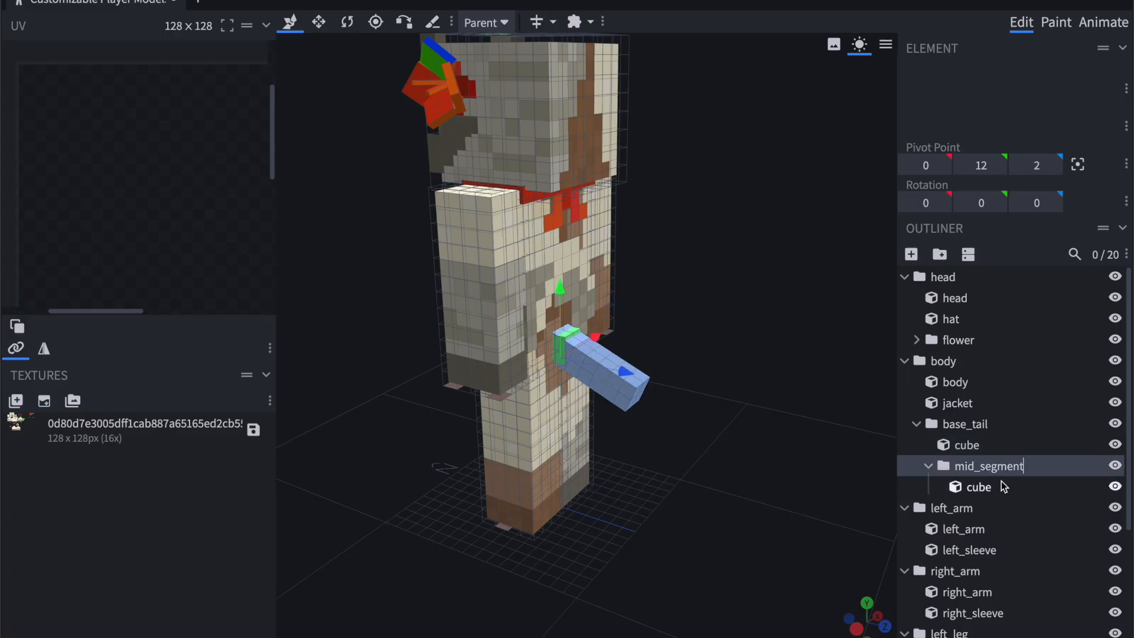
pyautogui.click(1002, 485)
pyautogui.moveTo(625, 357); pyautogui.dragTo(716, 360)
pyautogui.moveTo(642, 280); pyautogui.dragTo(643, 323)
# Extend the mid_segment cube away from the body to a depth of 6
pyautogui.moveTo(702, 407); pyautogui.dragTo(703, 407)
pyautogui.moveTo(747, 340); pyautogui.dragTo(513, 336)
pyautogui.press('s')
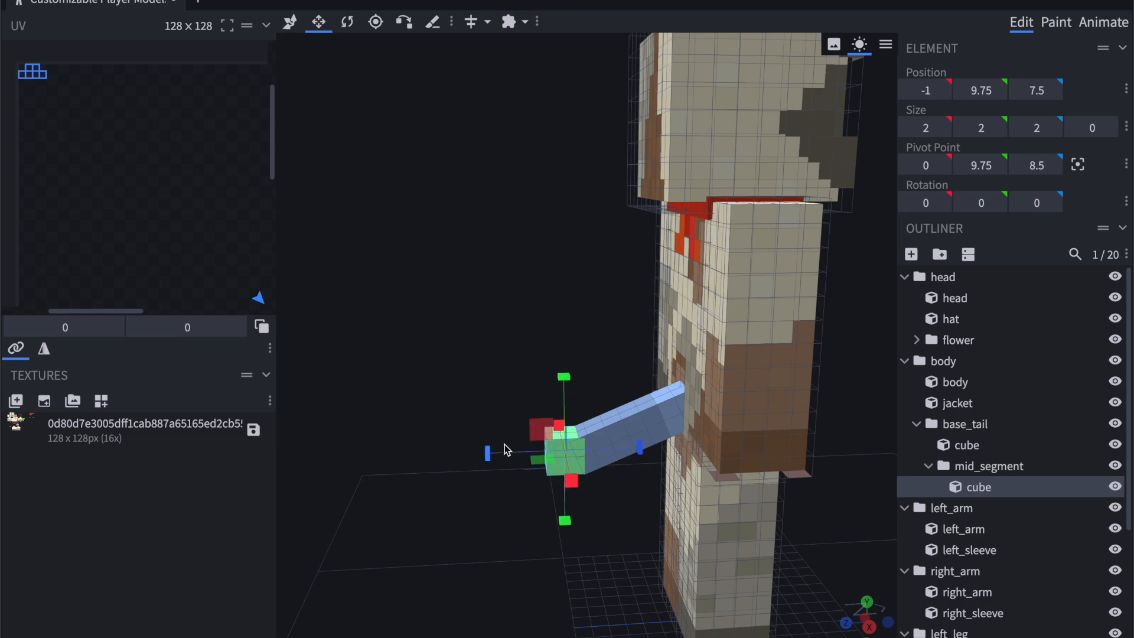
pyautogui.moveTo(490, 454); pyautogui.dragTo(430, 453)
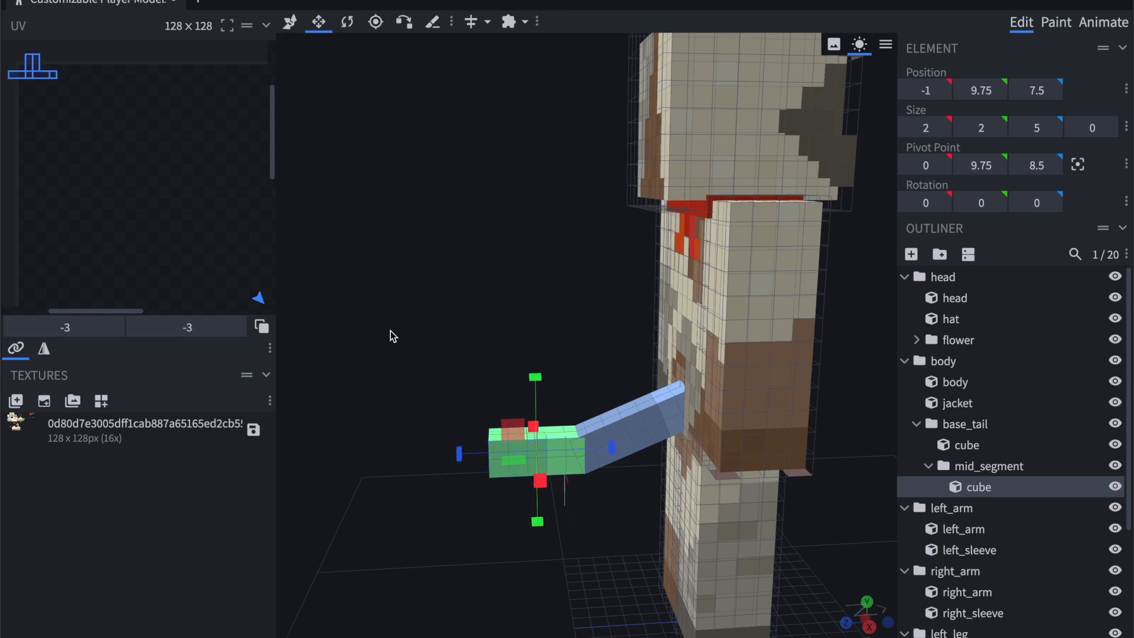
pyautogui.moveTo(390, 331); pyautogui.dragTo(689, 330)
pyautogui.moveTo(708, 397); pyautogui.dragTo(724, 398)
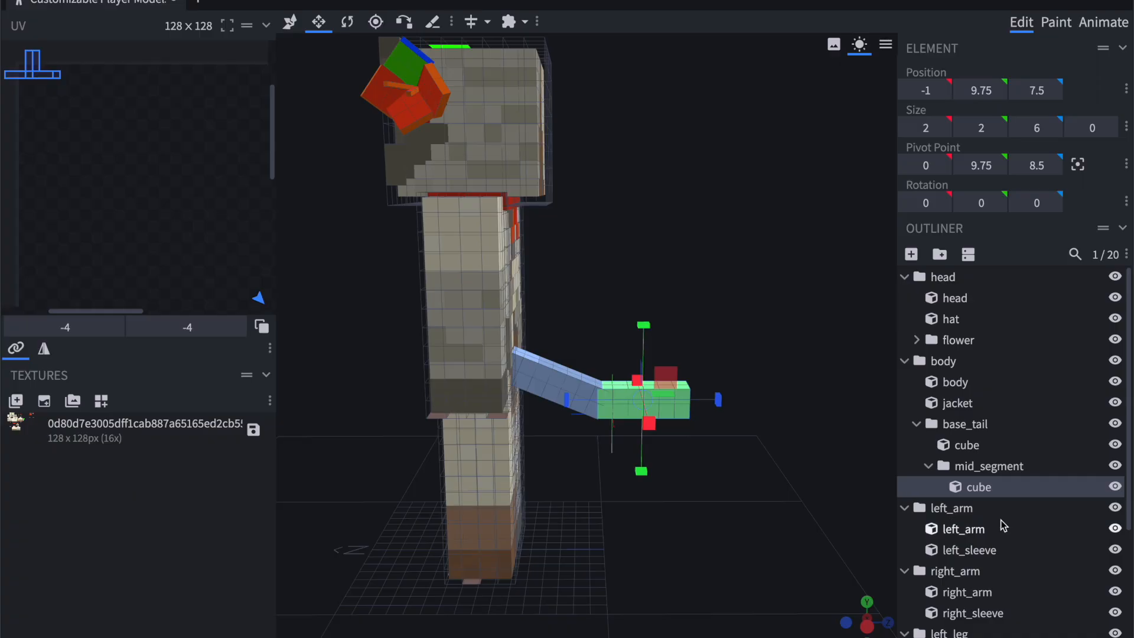
# Add a group named tail_tip inside mid_segment and create a cube in it
pyautogui.click(939, 254)
pyautogui.doubleClick(990, 505)
pyautogui.write('ta')
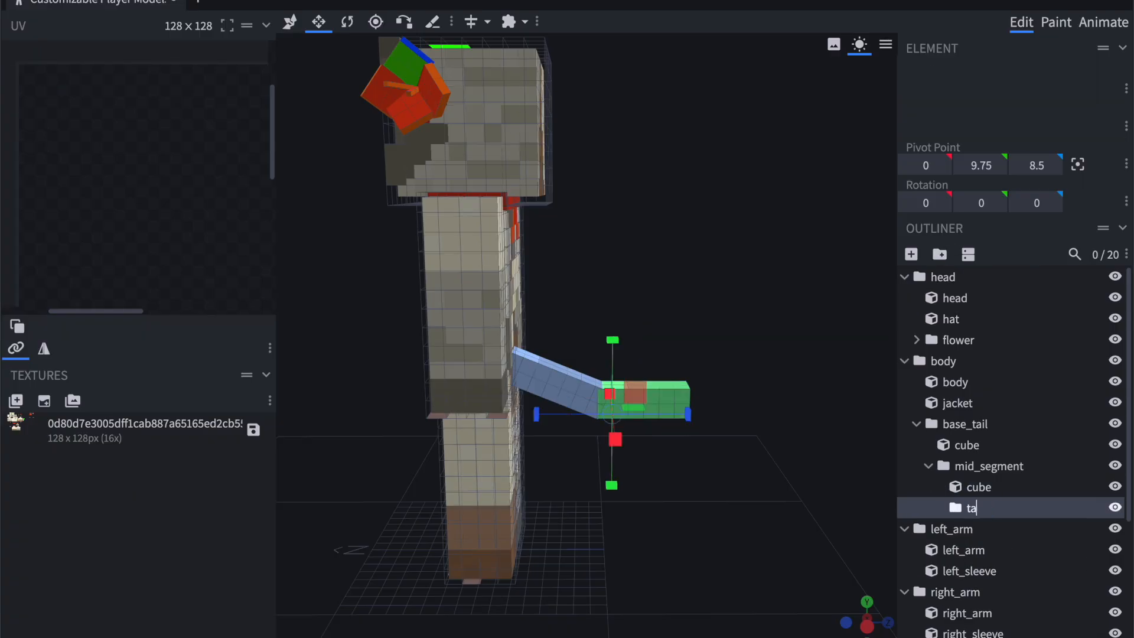
pyautogui.press('Return')
pyautogui.click(911, 253)
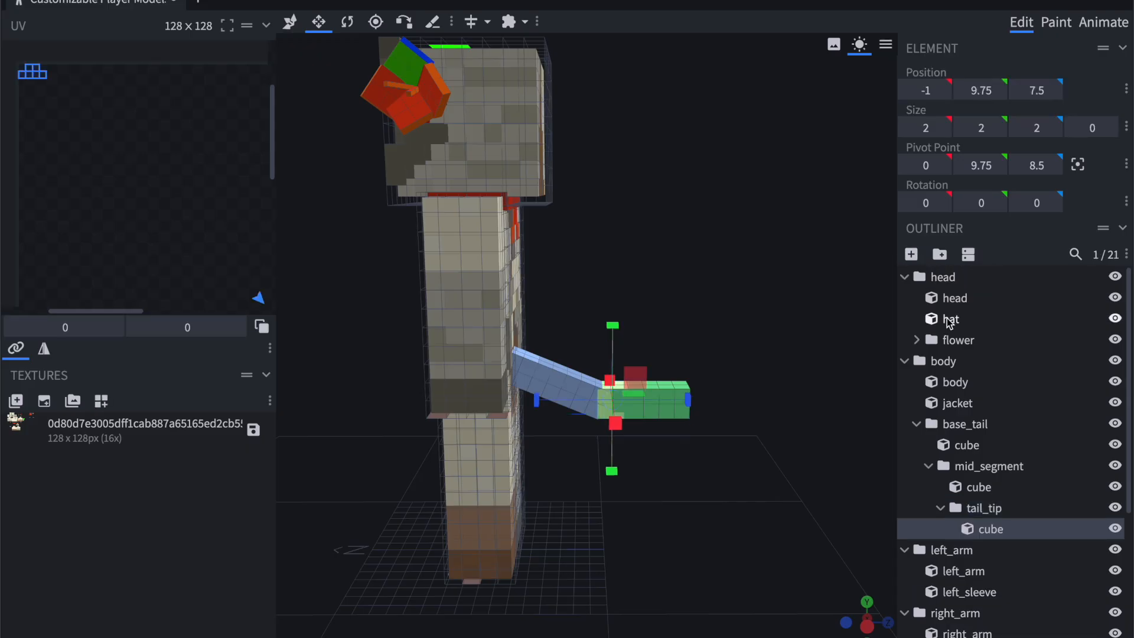
# Move the tail_tip cube to Z 13.5 at the end of the middle segment and extend its depth to 5
pyautogui.press('v')
pyautogui.moveTo(696, 400); pyautogui.dragTo(815, 393)
pyautogui.press('s')
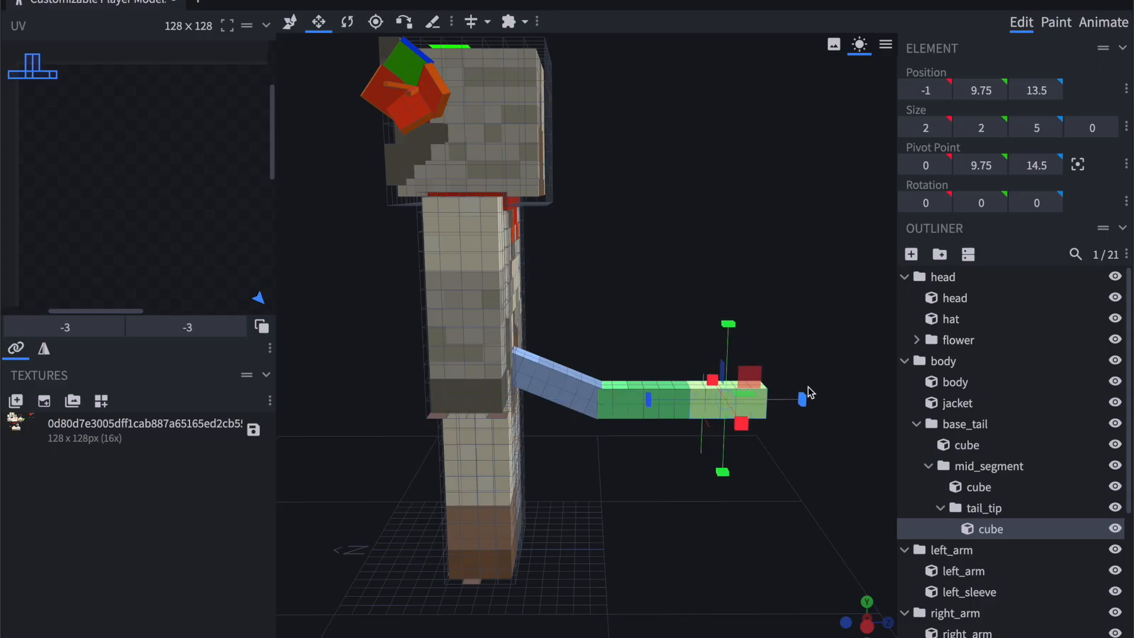
# Rotate the tail_tip cube -17.5 degrees about X and raise it to Y 10
pyautogui.press('r')
pyautogui.moveTo(694, 368); pyautogui.dragTo(641, 363)
pyautogui.press('v')
pyautogui.moveTo(722, 322); pyautogui.dragTo(723, 315)
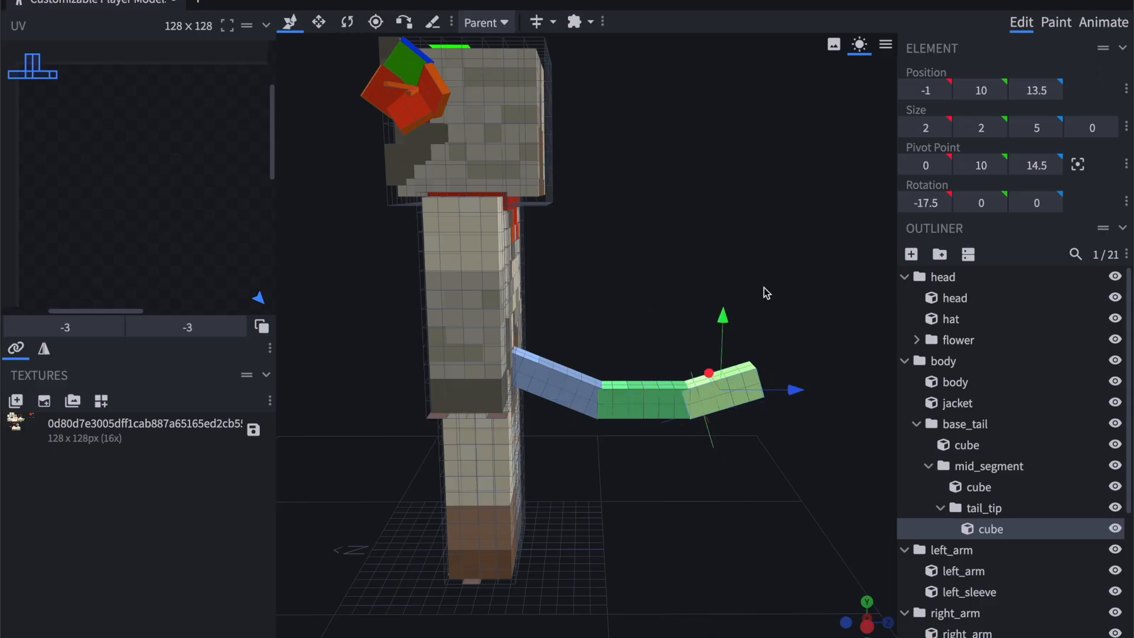
# Try rotating the whole body group together with its nested tail, and undo the rotation
pyautogui.scroll(-3, 764, 288)
pyautogui.moveTo(685, 266); pyautogui.dragTo(652, 282)
pyautogui.scroll(2, 652, 282)
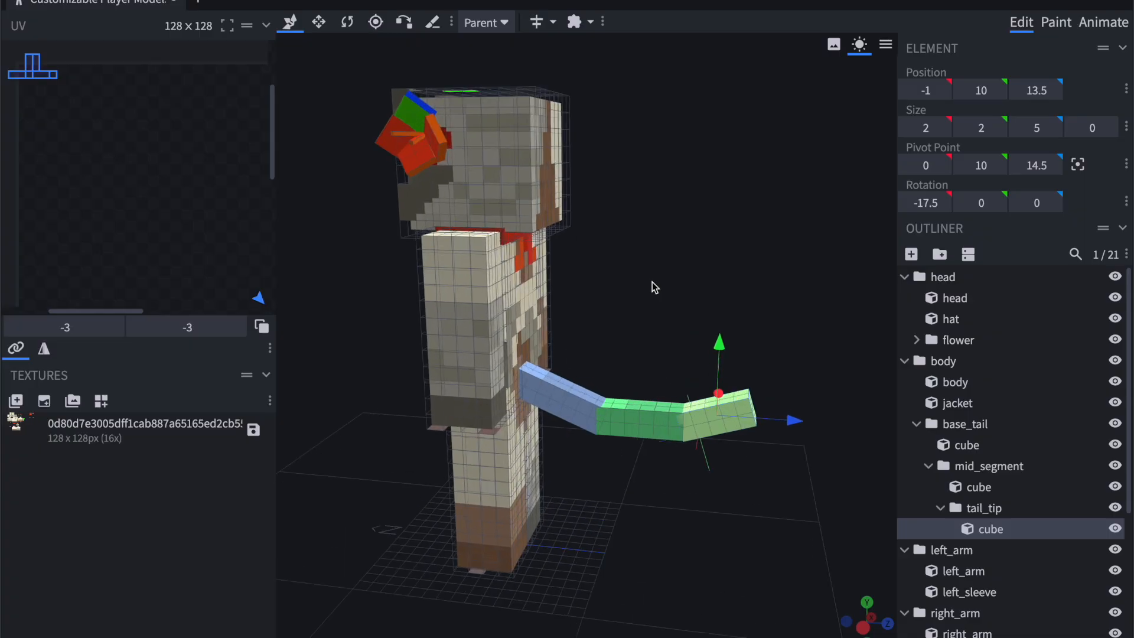
pyautogui.click(980, 425)
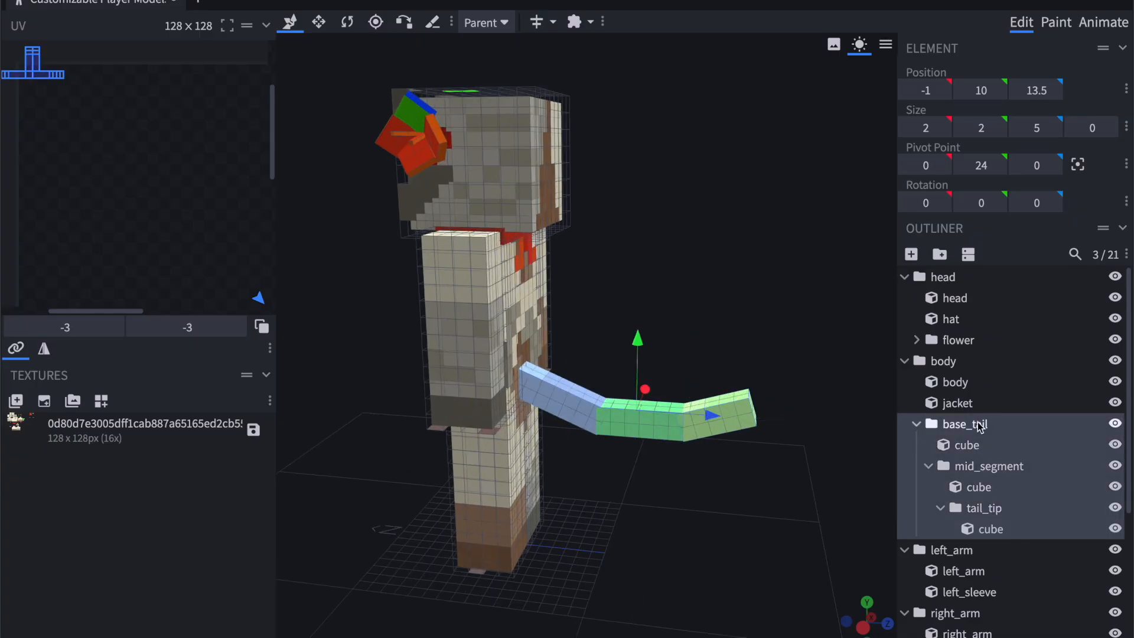
pyautogui.click(953, 367)
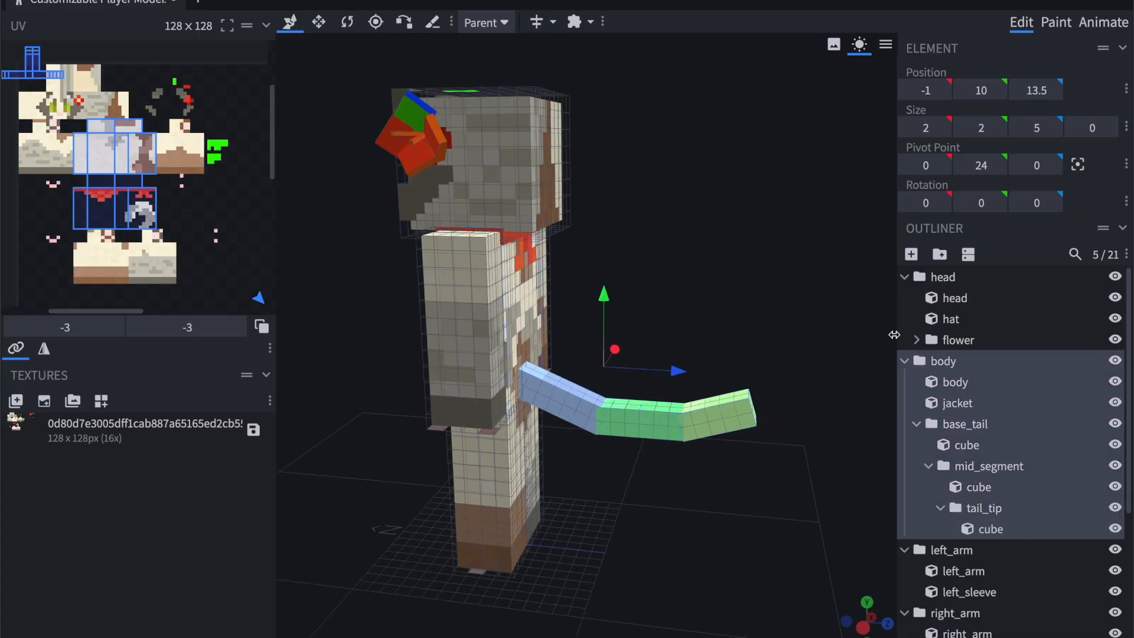
pyautogui.press('r')
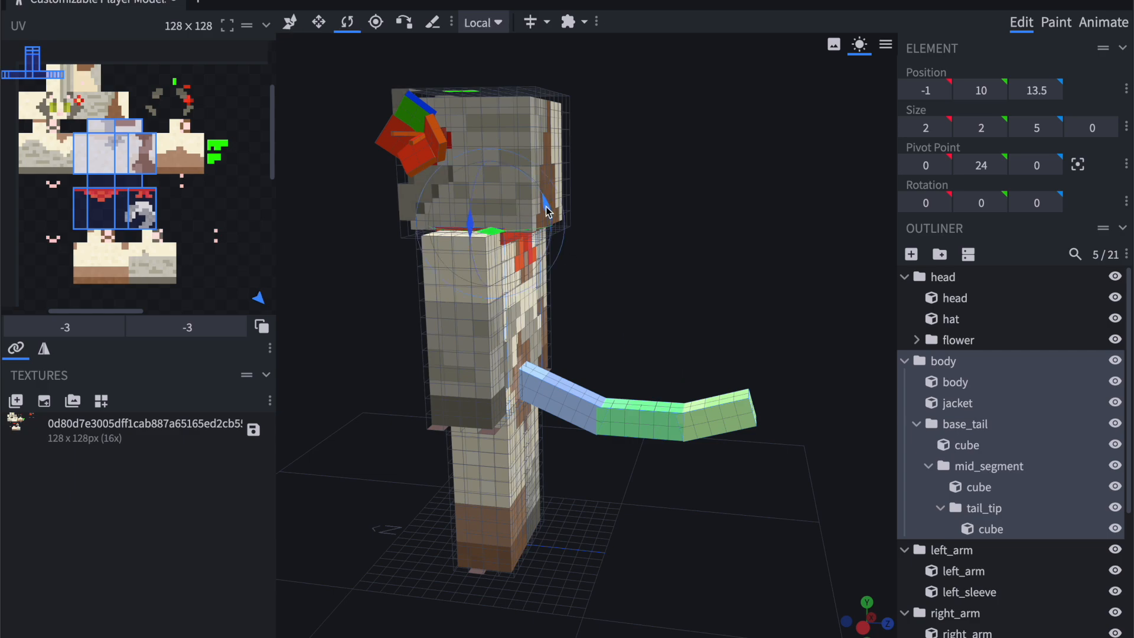
pyautogui.moveTo(560, 251); pyautogui.dragTo(590, 195)
pyautogui.hotkey('ctrl', 'z')
# Try rotating the base_tail group about its current pivot point, and undo the rotation
pyautogui.moveTo(799, 223); pyautogui.dragTo(649, 227)
pyautogui.click(964, 424)
pyautogui.scroll(3, 750, 370)
pyautogui.moveTo(749, 370); pyautogui.dragTo(792, 368)
pyautogui.moveTo(734, 344); pyautogui.dragTo(781, 326, button='right')
pyautogui.moveTo(779, 321); pyautogui.dragTo(777, 321)
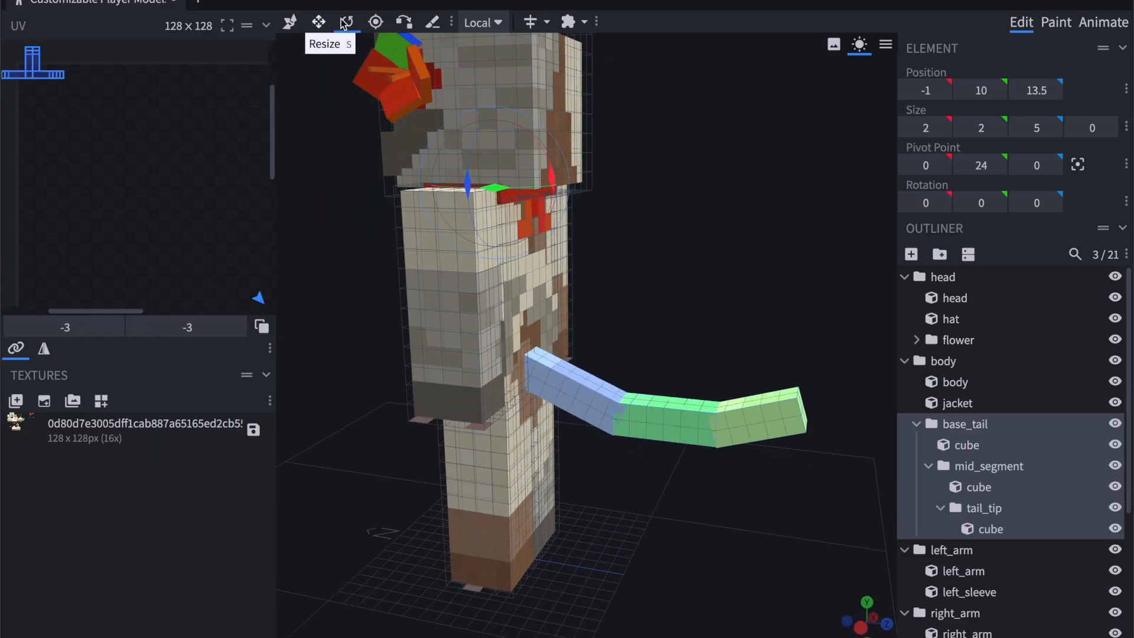
pyautogui.click(992, 425)
pyautogui.click(980, 468)
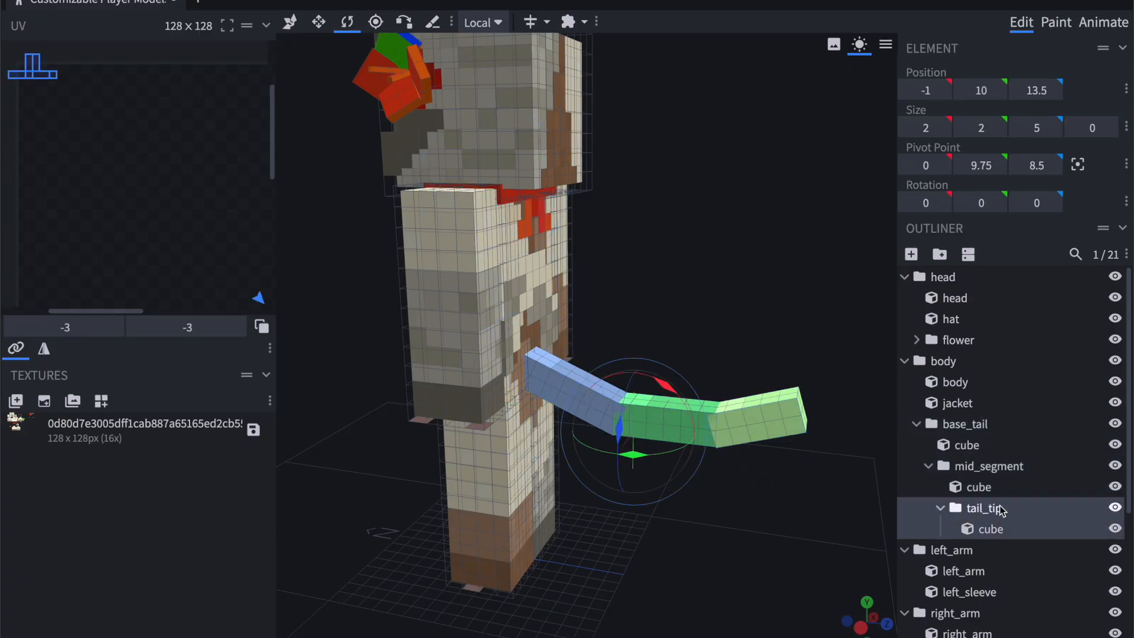
pyautogui.click(999, 426)
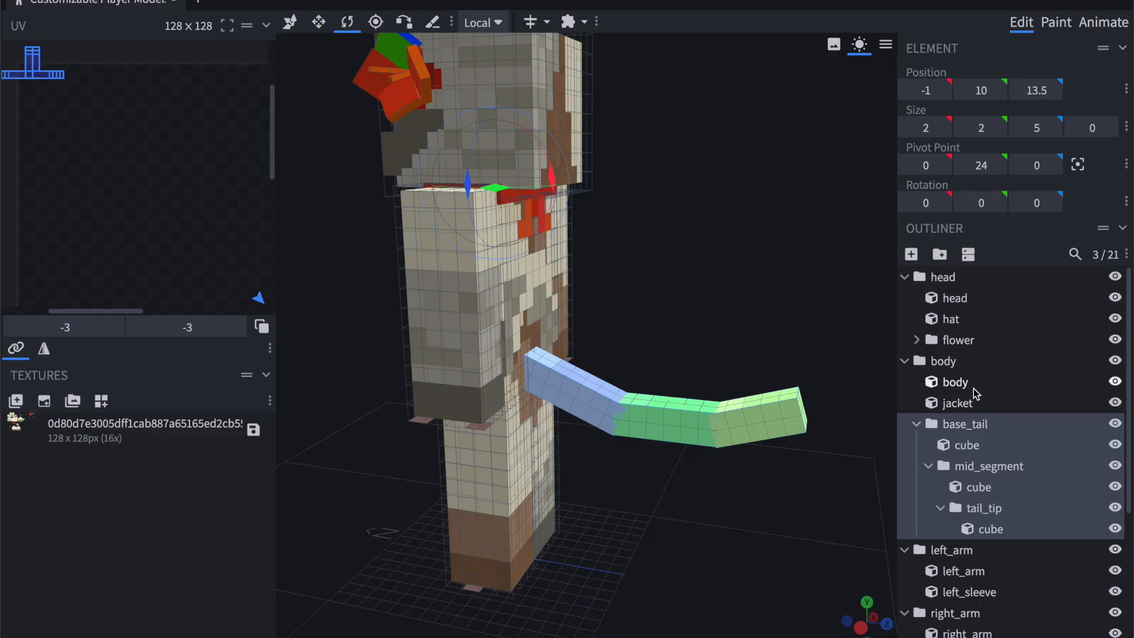
pyautogui.click(971, 425)
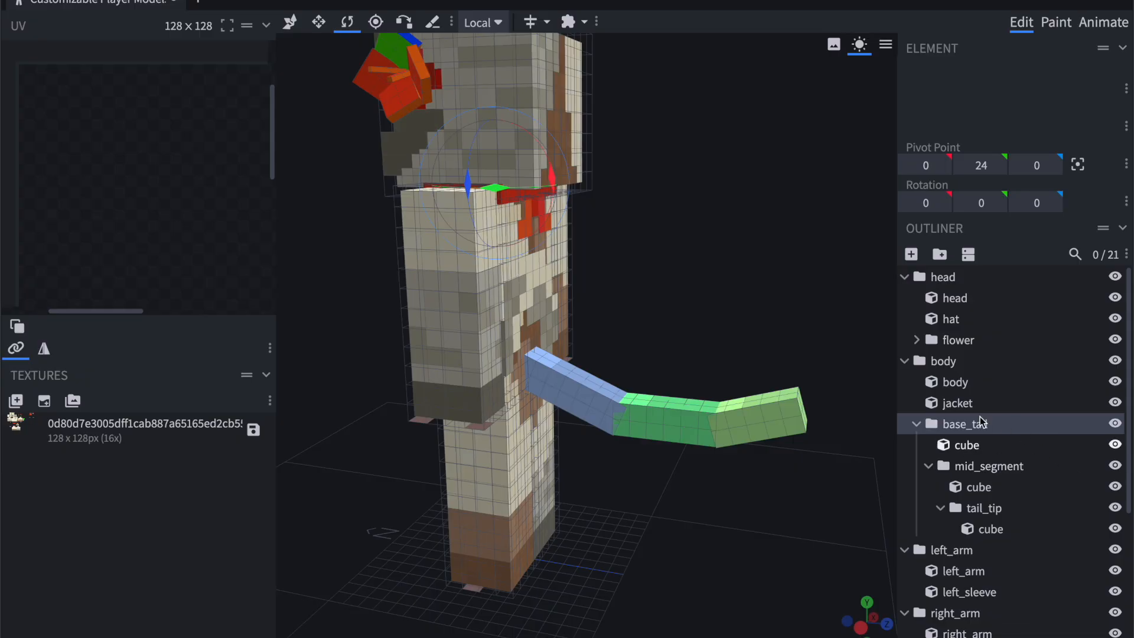
pyautogui.moveTo(551, 171); pyautogui.dragTo(769, 176)
pyautogui.hotkey('ctrl', 'z')
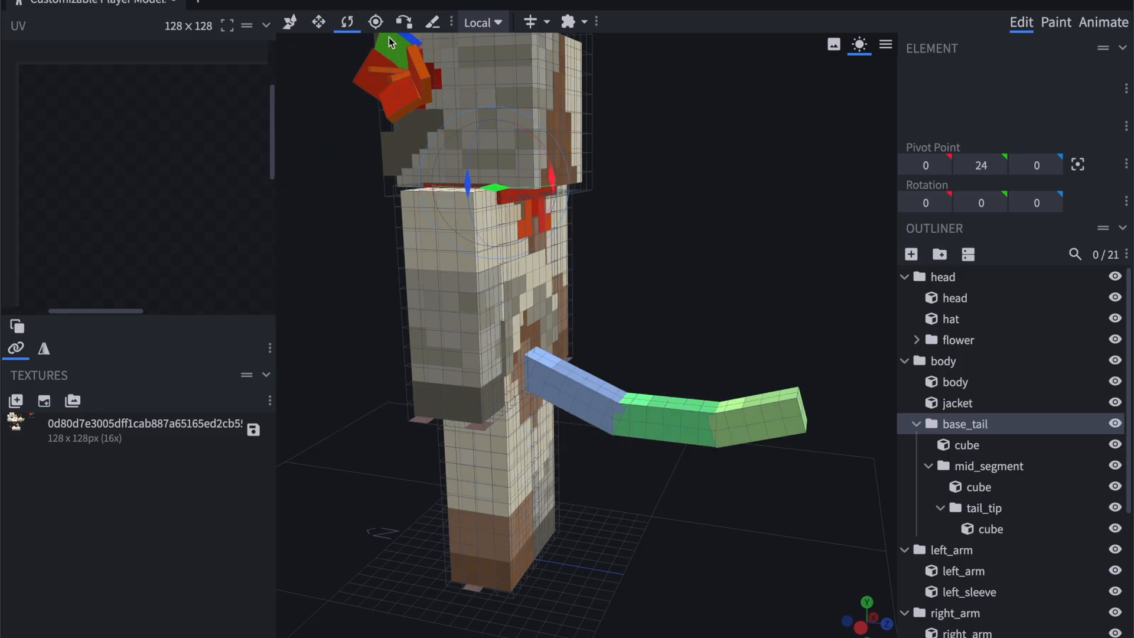
# Move the base_tail group's pivot point to Y 13.75, Z 2, where the tail meets the body
pyautogui.click(376, 22)
pyautogui.moveTo(484, 104); pyautogui.dragTo(498, 241)
pyautogui.hotkey('ctrl', 'z')
pyautogui.moveTo(493, 109); pyautogui.dragTo(495, 246)
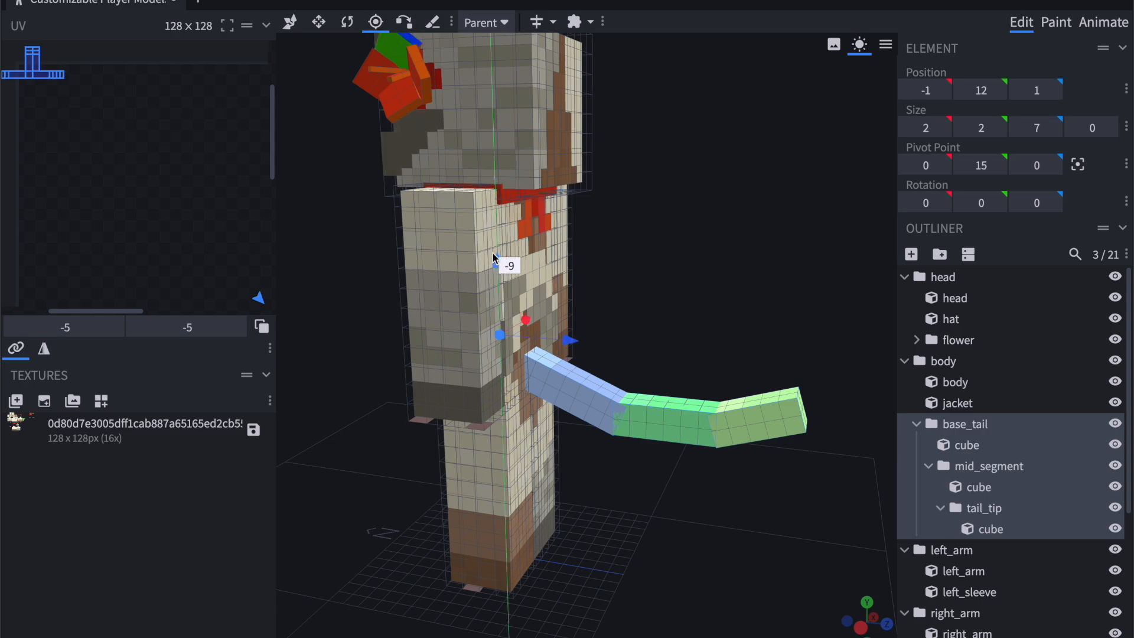
pyautogui.moveTo(691, 300); pyautogui.dragTo(554, 289)
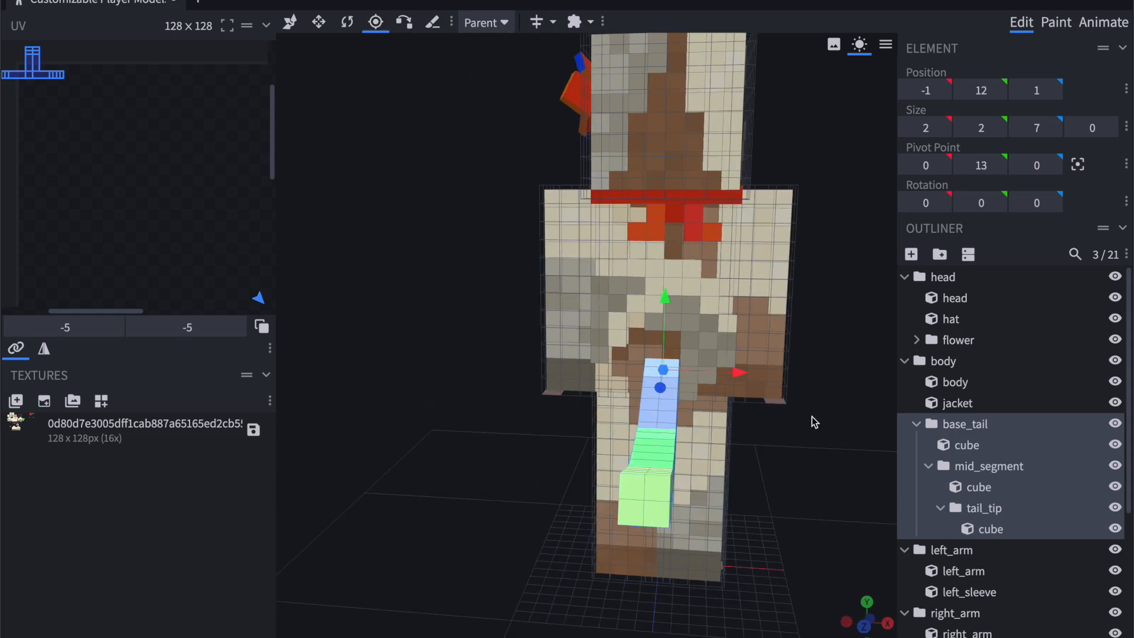
pyautogui.moveTo(812, 416); pyautogui.dragTo(672, 415)
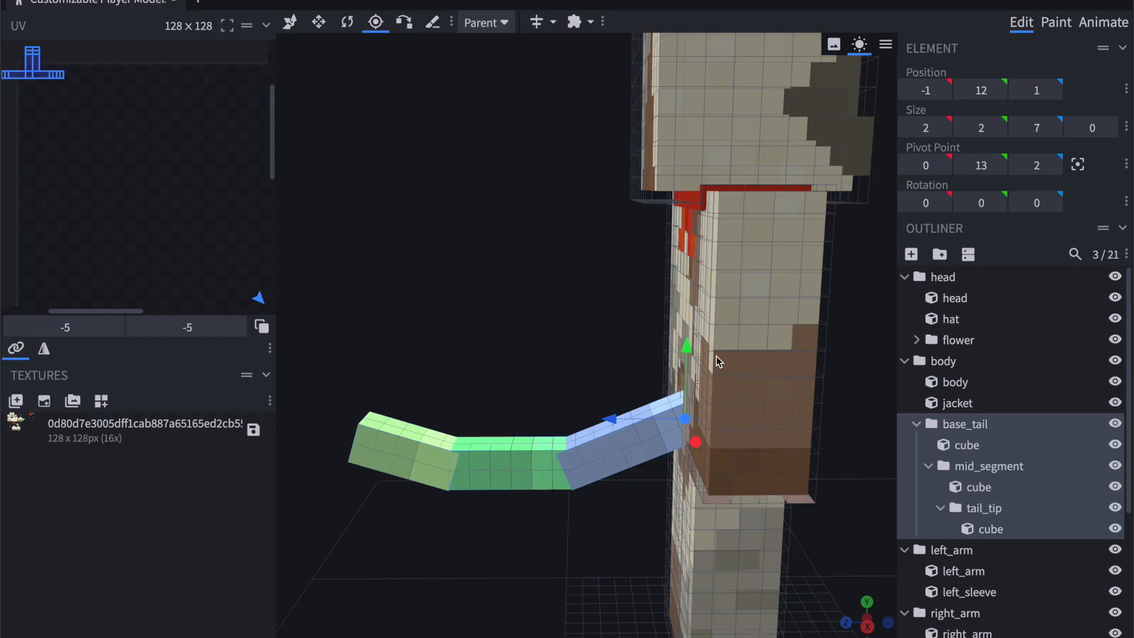
pyautogui.moveTo(476, 328); pyautogui.dragTo(644, 328)
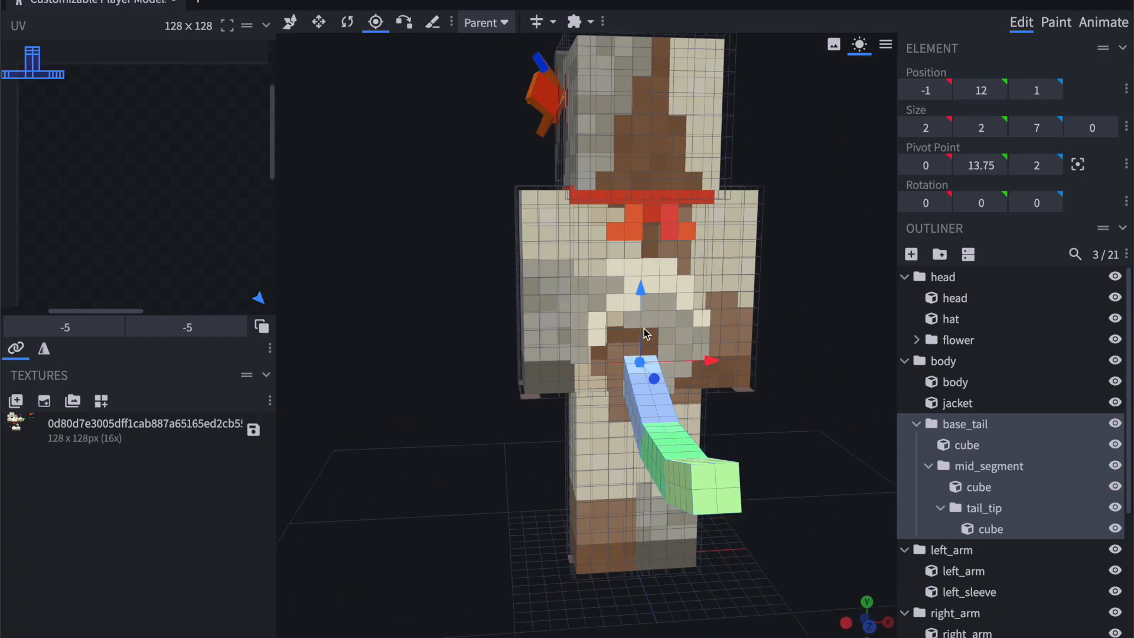
pyautogui.moveTo(757, 401); pyautogui.dragTo(857, 399)
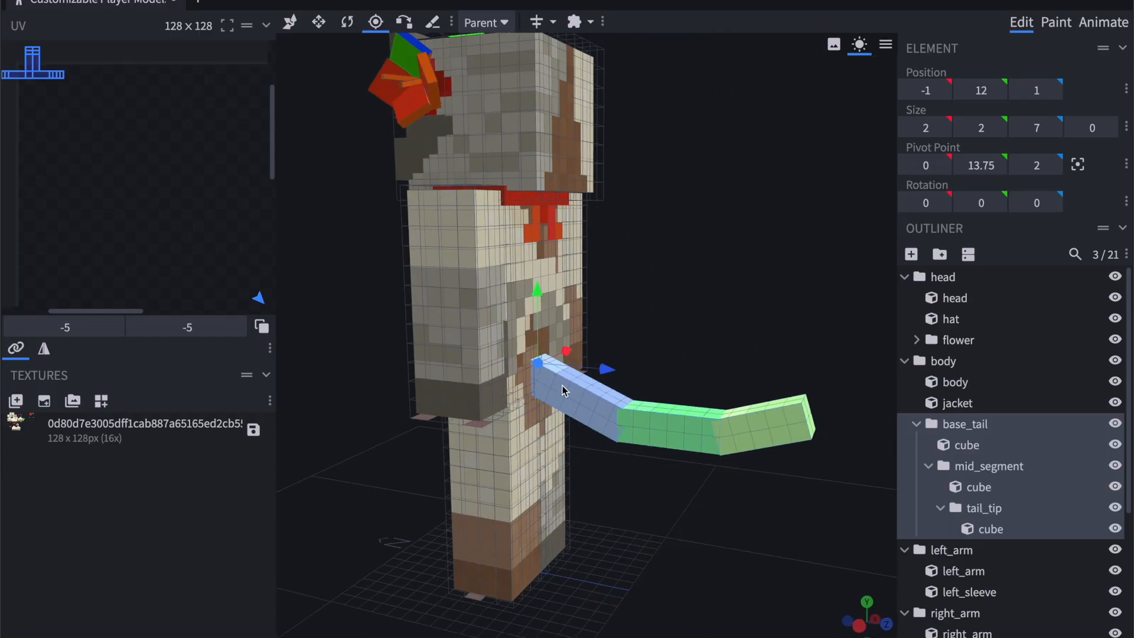
pyautogui.moveTo(757, 366); pyautogui.dragTo(792, 372)
# Move the mid_segment group's pivot point to Y 11, Z 8, at its joint with the base segment
pyautogui.click(997, 466)
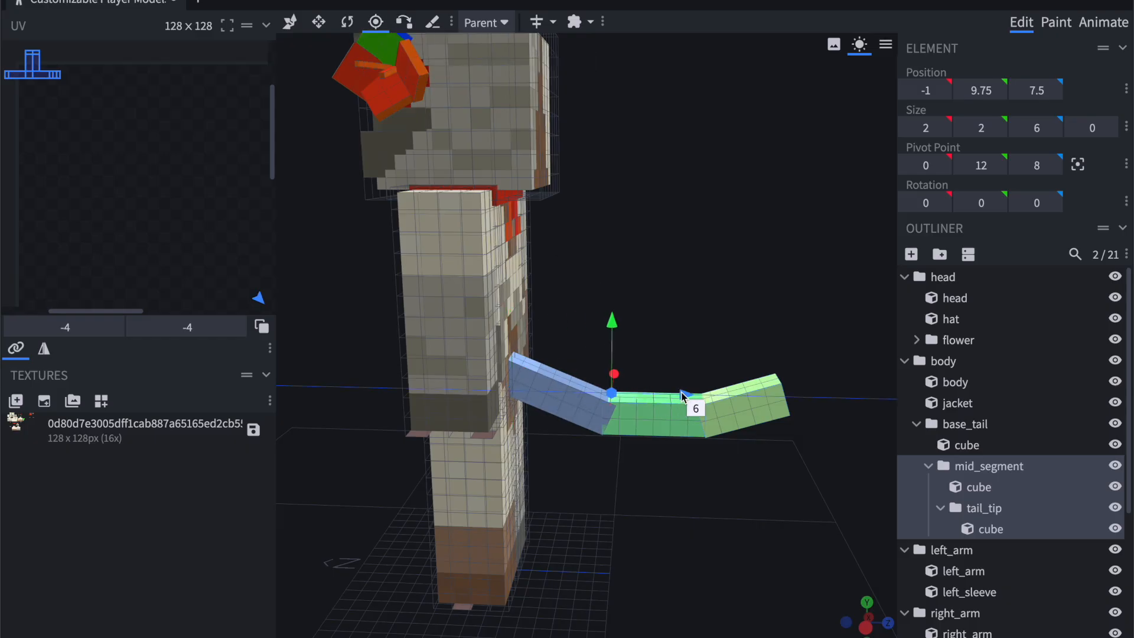
pyautogui.moveTo(687, 335); pyautogui.dragTo(649, 349)
pyautogui.moveTo(772, 362); pyautogui.dragTo(753, 329)
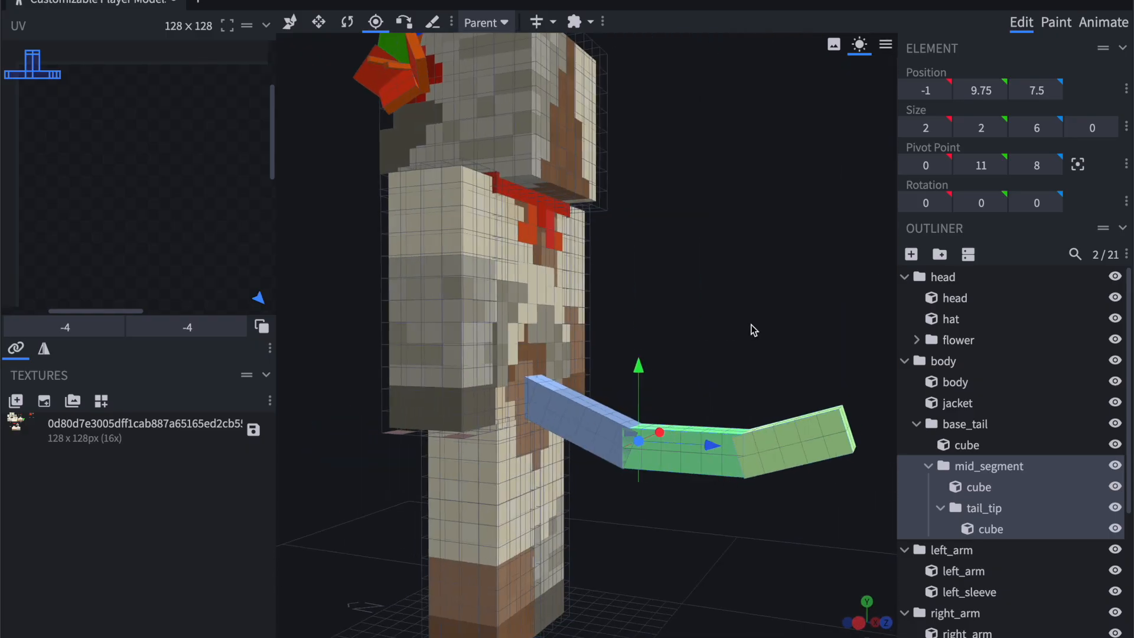
# Move the tail_tip group's pivot point to Y 10.75, Z 13.5, at its joint with the middle segment
pyautogui.click(1002, 509)
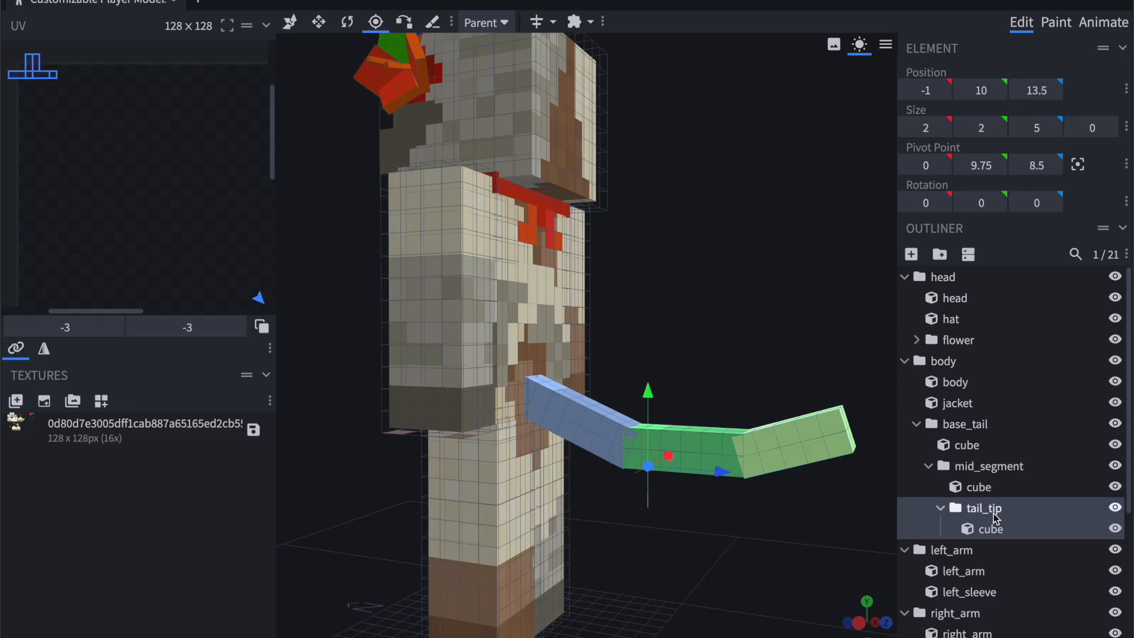
pyautogui.click(994, 514)
pyautogui.moveTo(717, 472); pyautogui.dragTo(788, 472)
pyautogui.hotkey('ctrl', 'z')
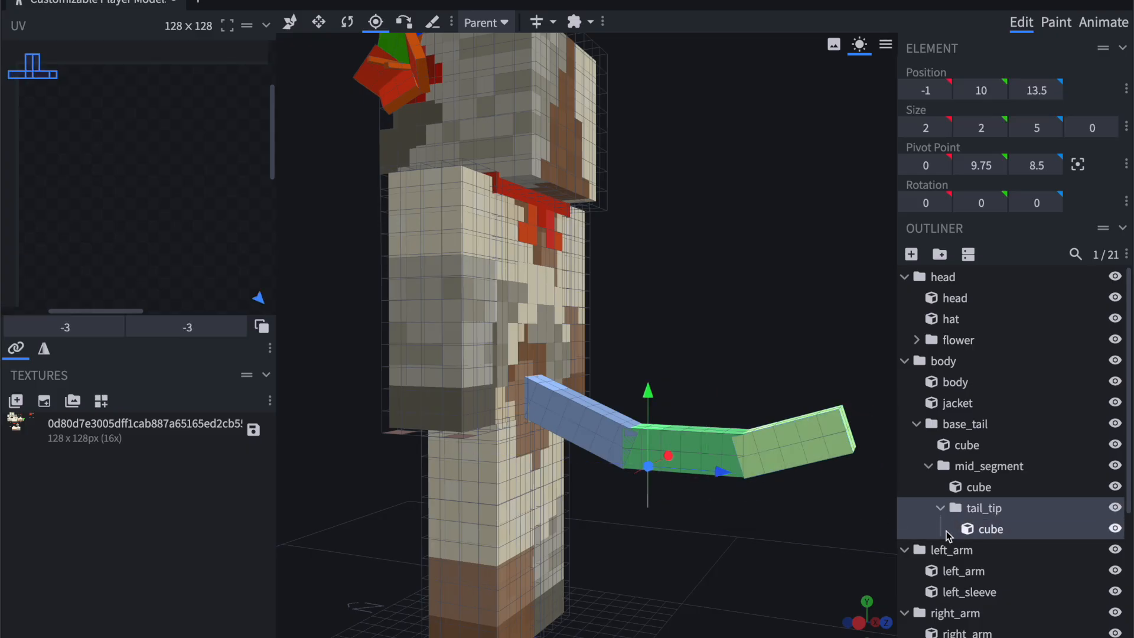
pyautogui.moveTo(720, 470); pyautogui.dragTo(817, 477)
pyautogui.moveTo(749, 388); pyautogui.dragTo(892, 419)
# Test the new base_tail pivot by rotating the group upward about X, and undo the rotation
pyautogui.click(1012, 427)
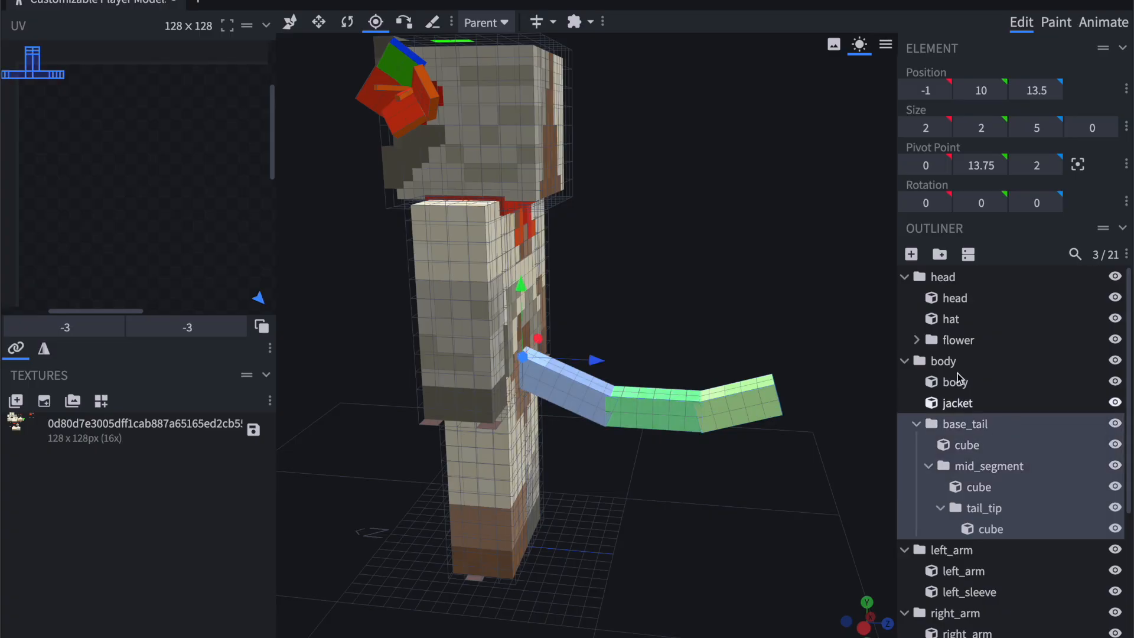
pyautogui.press('r')
pyautogui.moveTo(562, 319); pyautogui.dragTo(518, 274)
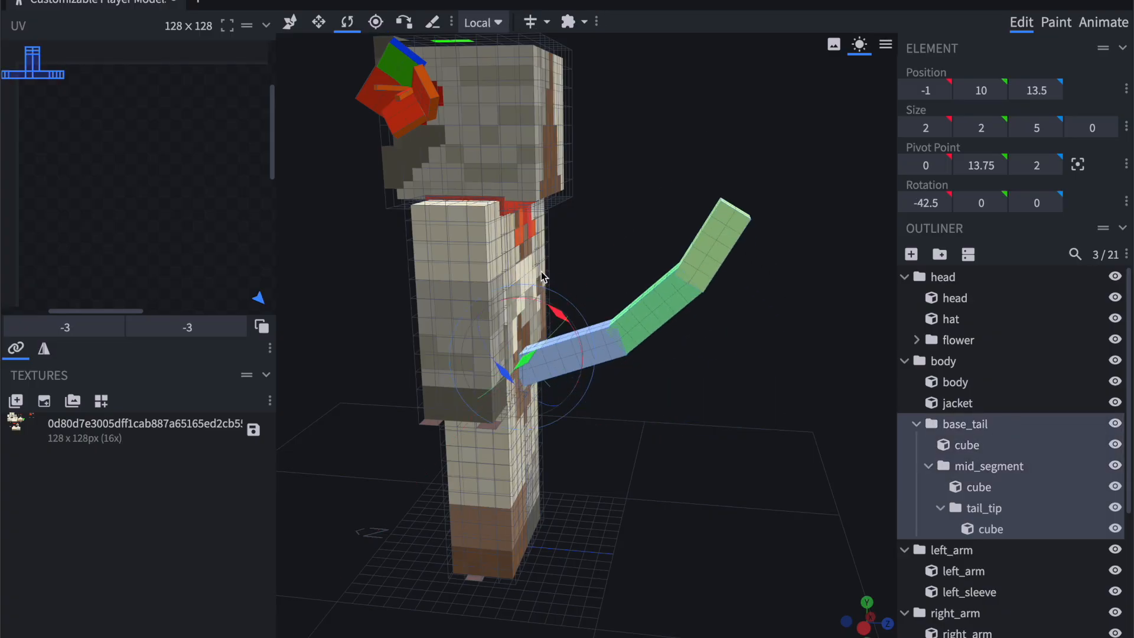
pyautogui.hotkey('ctrl', 'z')
# Test the mid_segment and tail_tip pivots by rotating each group in turn, undoing each rotation
pyautogui.click(990, 465)
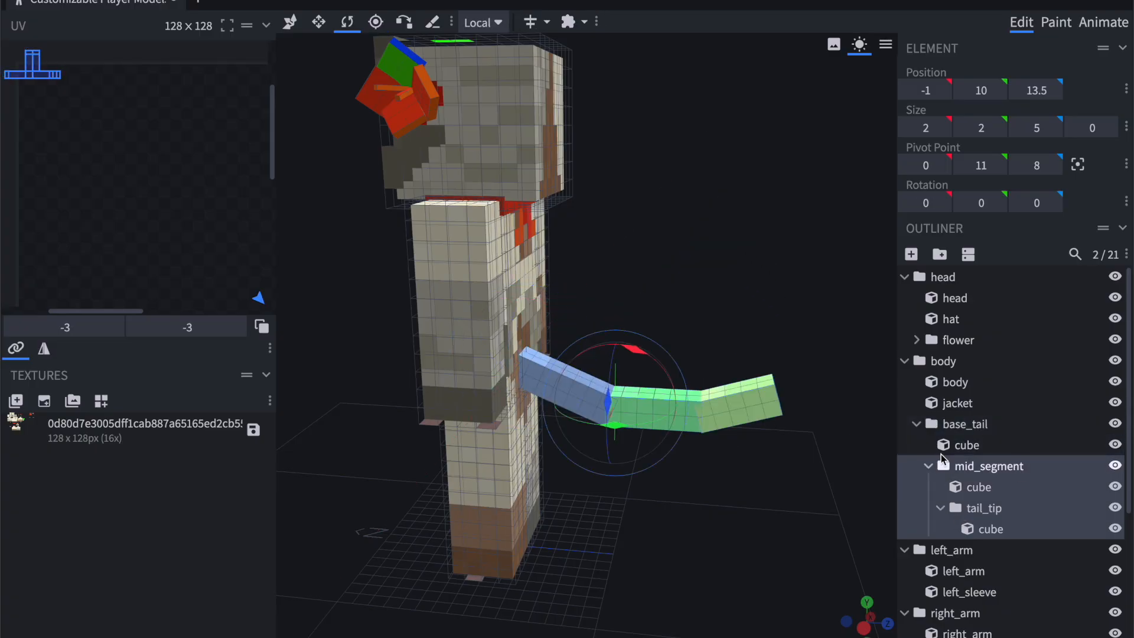
pyautogui.moveTo(635, 353); pyautogui.dragTo(600, 330)
pyautogui.hotkey('ctrl', 'z')
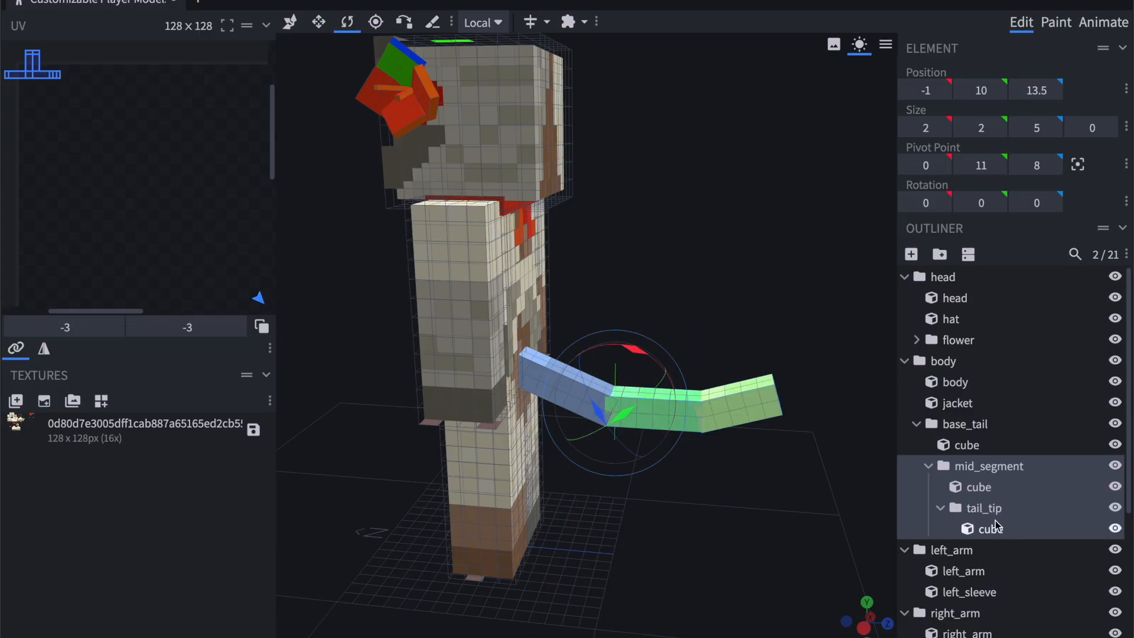
pyautogui.click(985, 509)
pyautogui.moveTo(717, 355); pyautogui.dragTo(698, 320)
pyautogui.hotkey('ctrl', 'z')
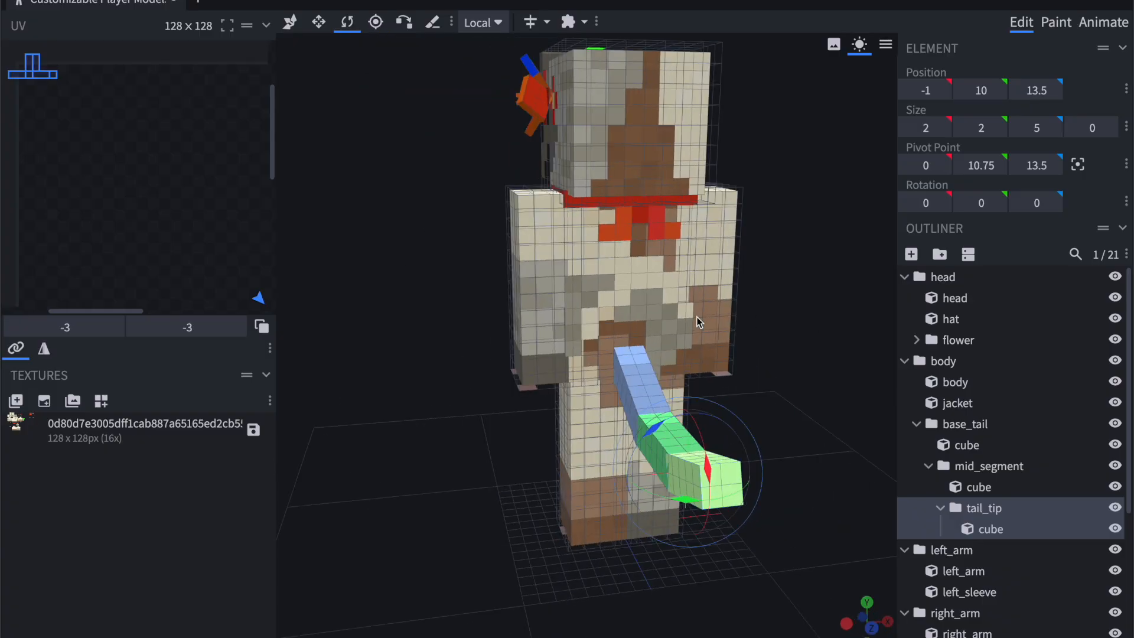
# Inflate the mid_segment cube by 0.001 to separate its faces from the overlapping neighbouring cubes
pyautogui.scroll(3, 799, 402)
pyautogui.moveTo(799, 403); pyautogui.dragTo(882, 377)
pyautogui.scroll(3, 812, 342)
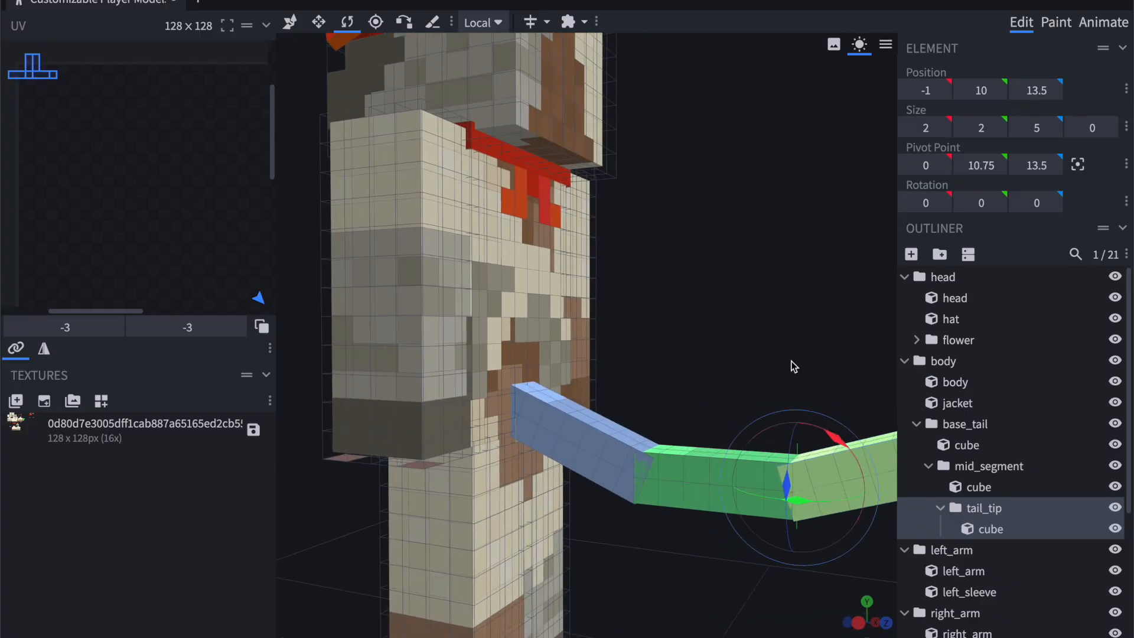
pyautogui.click(679, 482)
pyautogui.scroll(-3, 688, 342)
pyautogui.moveTo(688, 342); pyautogui.dragTo(677, 353)
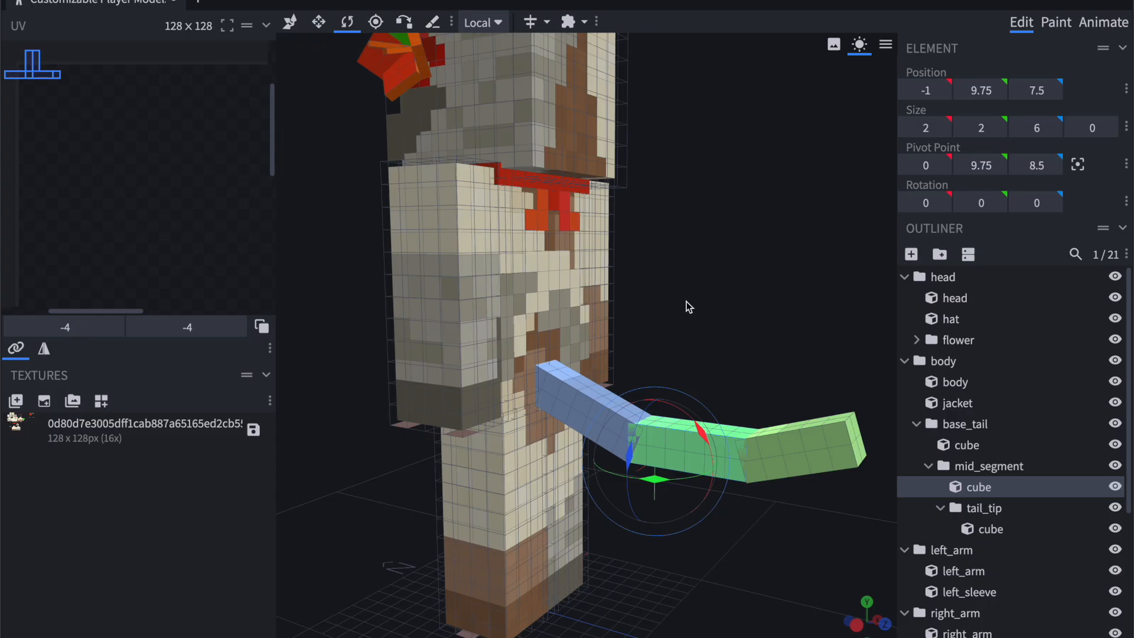
pyautogui.moveTo(685, 306); pyautogui.dragTo(499, 183)
pyautogui.scroll(5, 498, 182)
pyautogui.moveTo(566, 224); pyautogui.dragTo(673, 226, button='right')
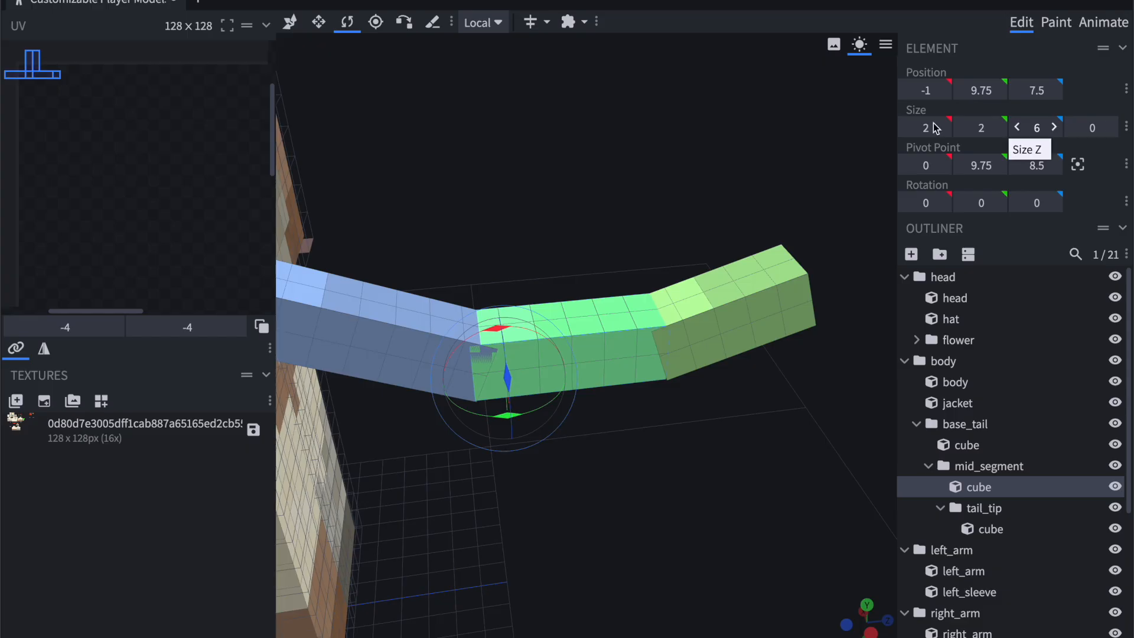
pyautogui.moveTo(595, 108); pyautogui.dragTo(433, 124)
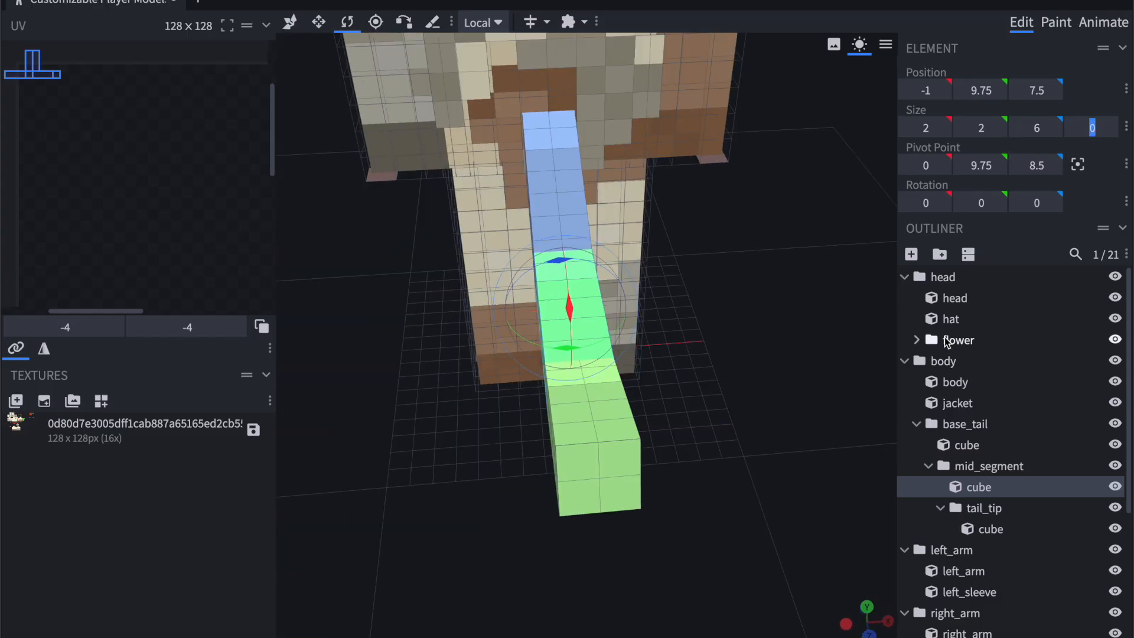
pyautogui.moveTo(670, 417); pyautogui.dragTo(807, 387)
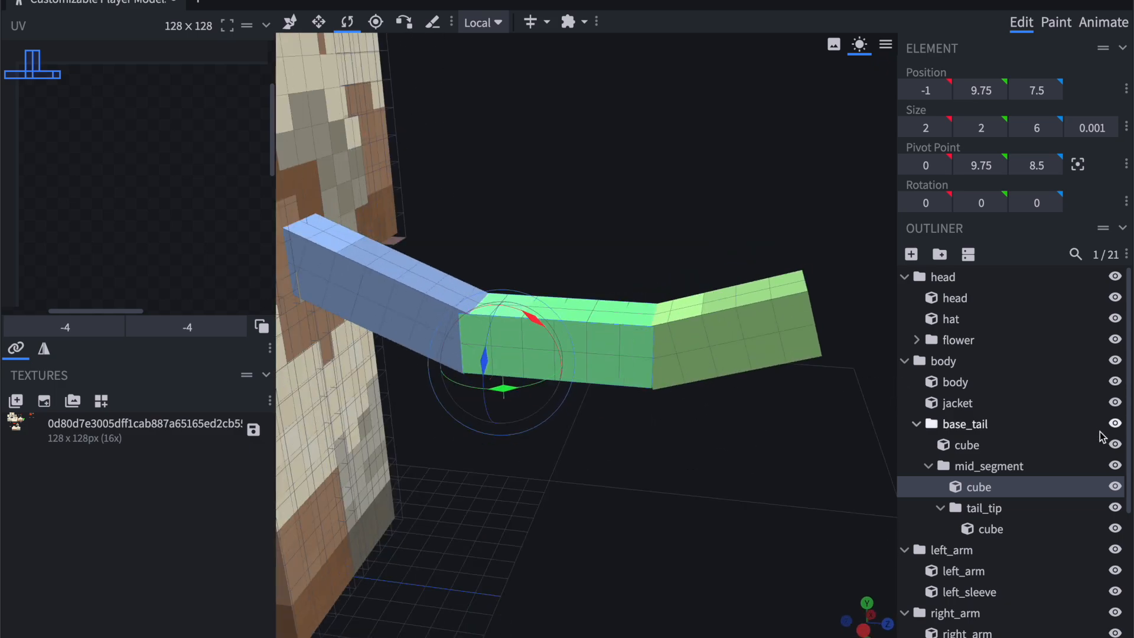
# Inspect the joint between the tail_tip cube and the middle segment from both sides
pyautogui.click(1002, 531)
pyautogui.moveTo(704, 190); pyautogui.dragTo(448, 180)
pyautogui.scroll(2, 557, 294)
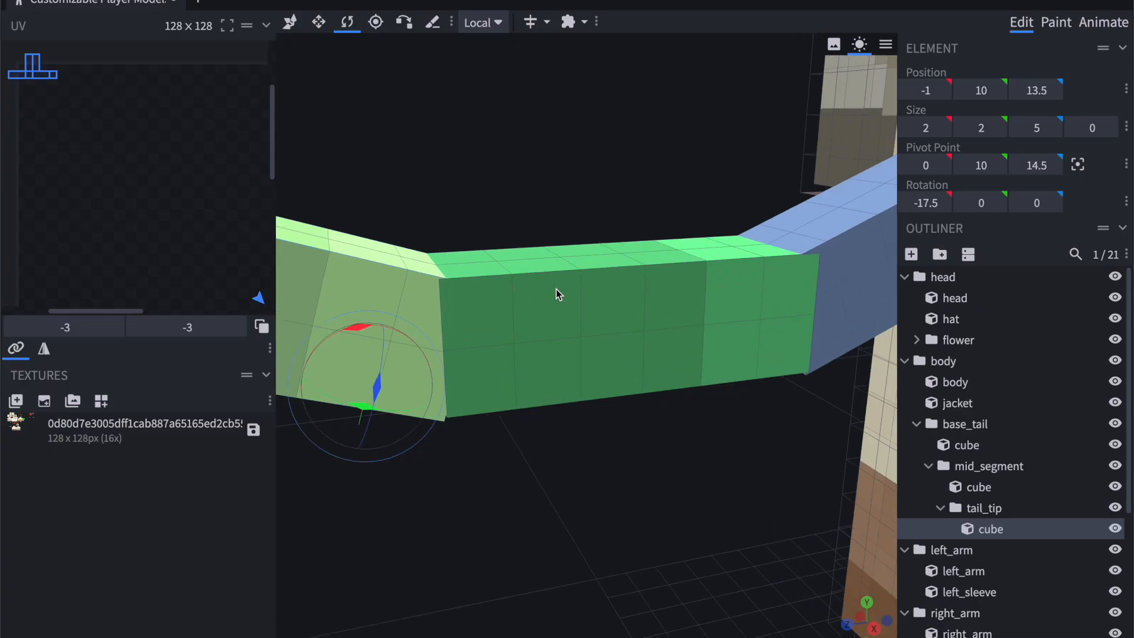
pyautogui.moveTo(555, 289); pyautogui.dragTo(848, 202)
pyautogui.scroll(-3, 706, 180)
pyautogui.scroll(-5, 706, 179)
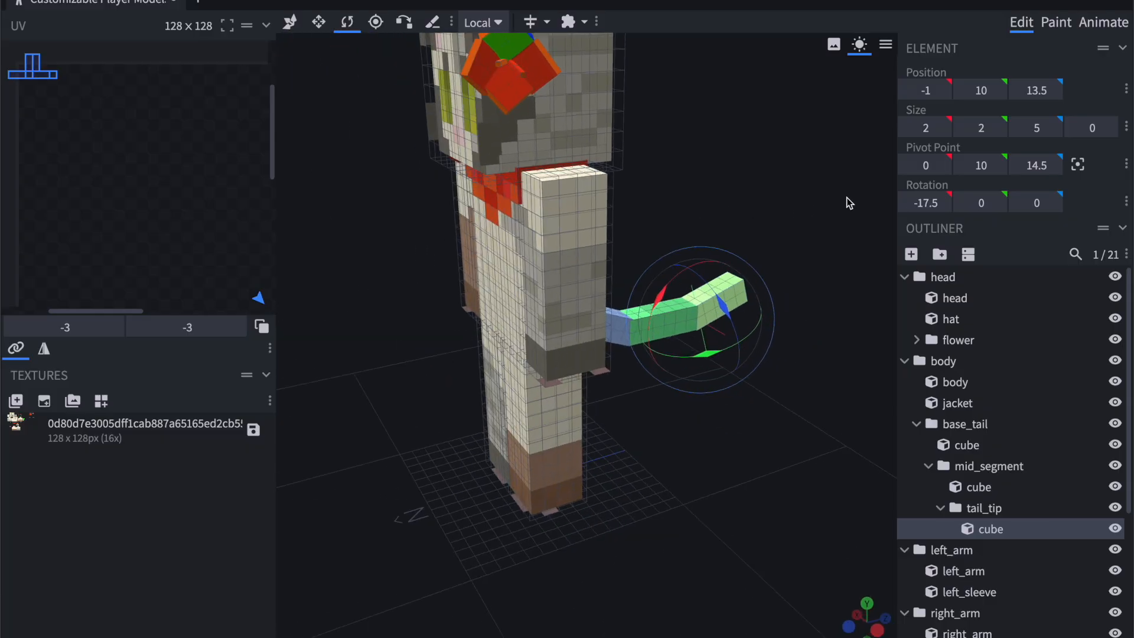
# Review the whole tail's hierarchy and its attachment to the body from the back and the side
pyautogui.click(965, 424)
pyautogui.moveTo(769, 205); pyautogui.dragTo(736, 183)
pyautogui.moveTo(735, 179); pyautogui.dragTo(782, 252, button='right')
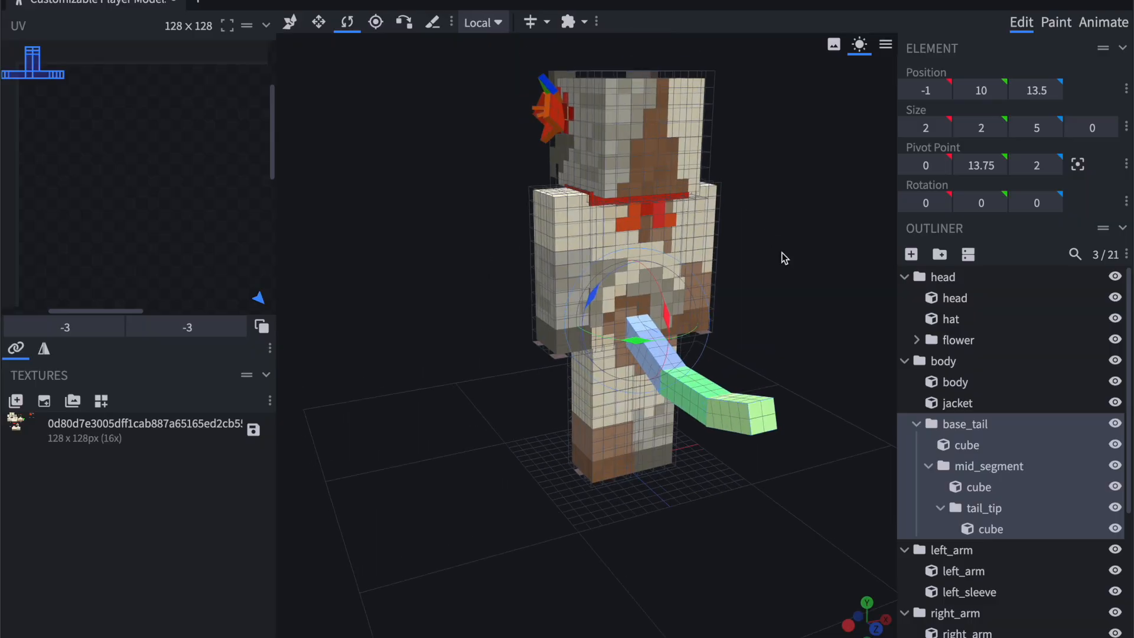
pyautogui.moveTo(782, 253); pyautogui.dragTo(774, 271, button='right')
pyautogui.click(966, 430)
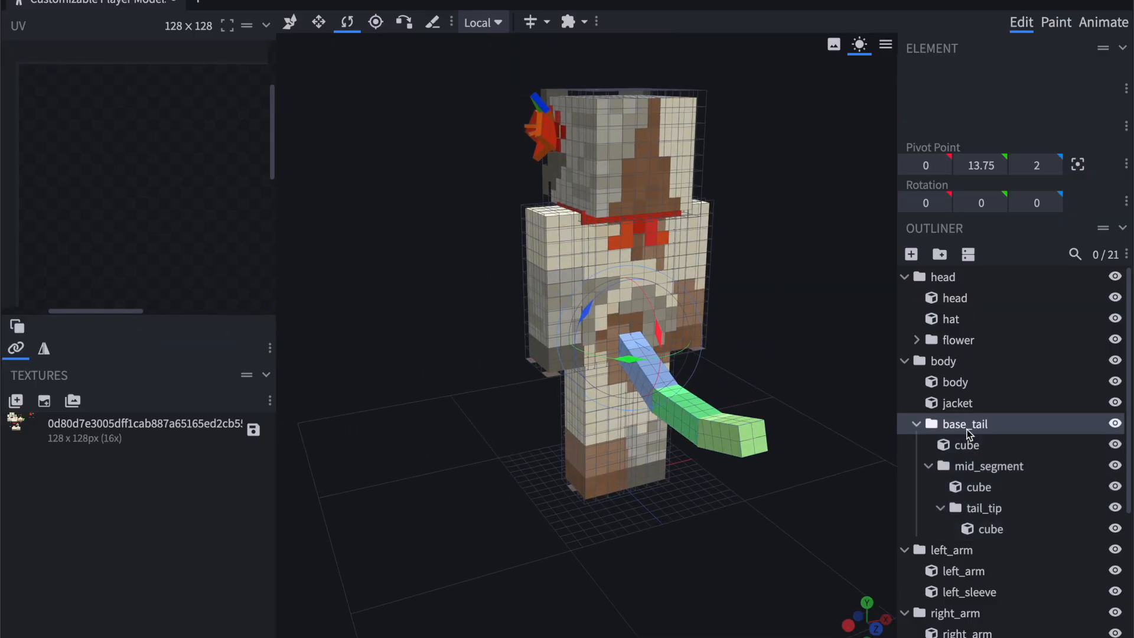
pyautogui.click(966, 385)
pyautogui.moveTo(412, 271); pyautogui.dragTo(584, 267)
pyautogui.moveTo(581, 260); pyautogui.dragTo(605, 273, button='right')
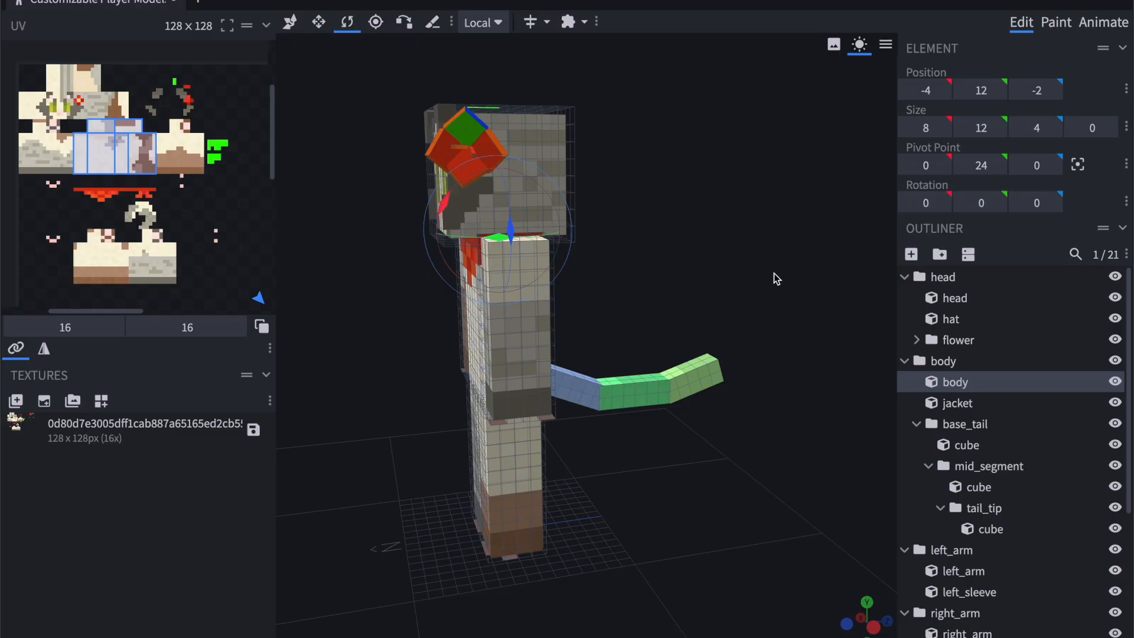
pyautogui.moveTo(766, 275); pyautogui.dragTo(549, 264)
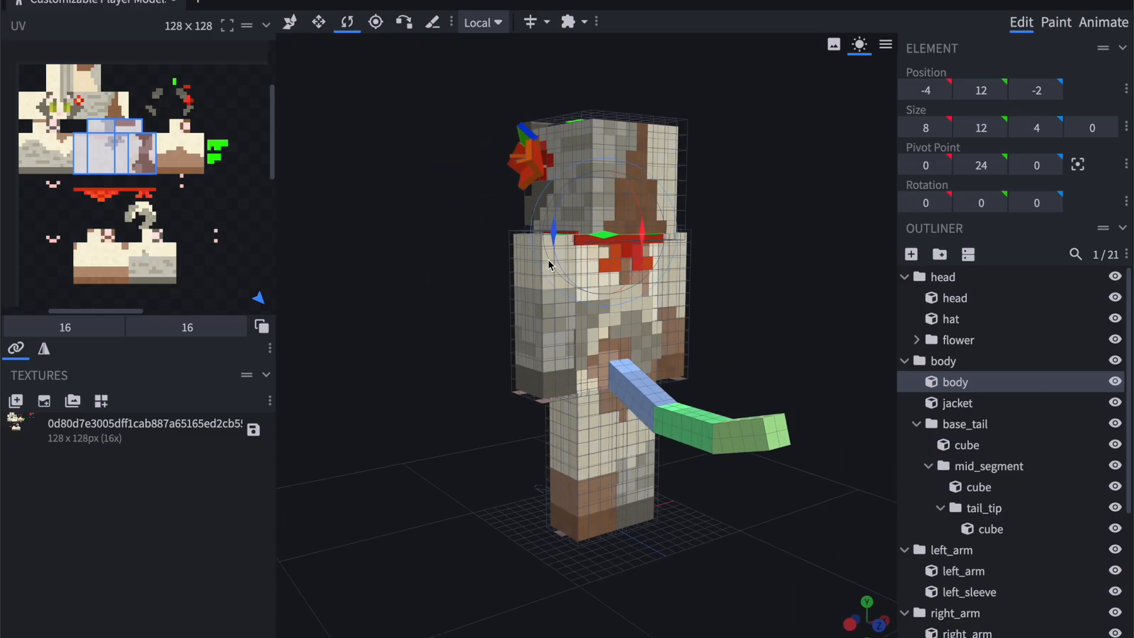
# Add a new cube to the base_tail group and move it backward along the tail to Z position 4
pyautogui.click(1004, 445)
pyautogui.click(911, 254)
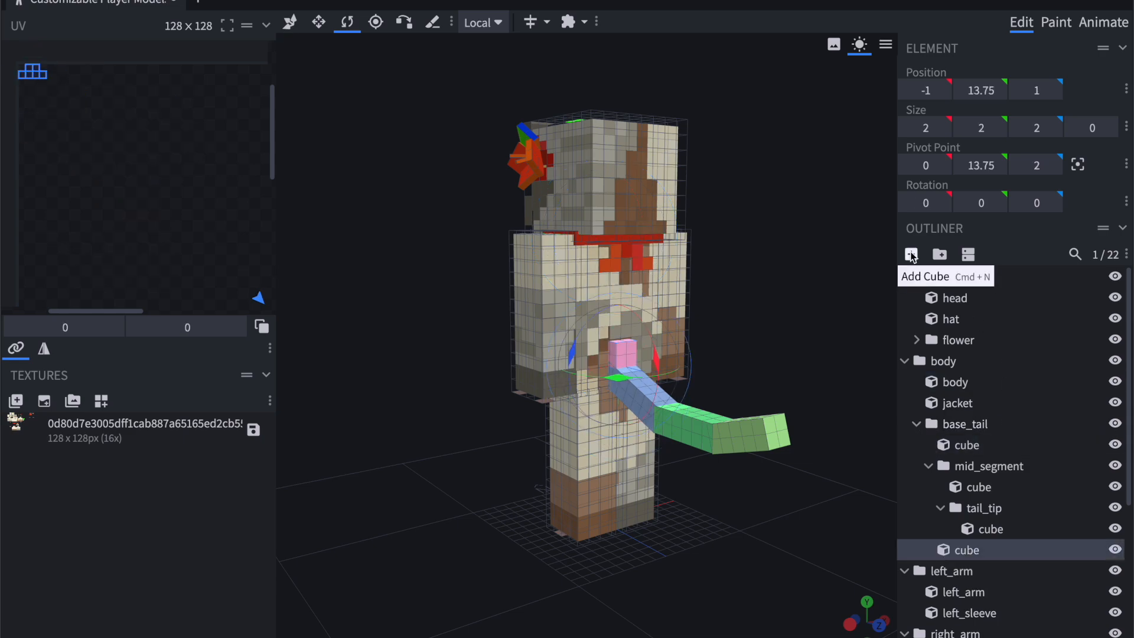
pyautogui.press('v')
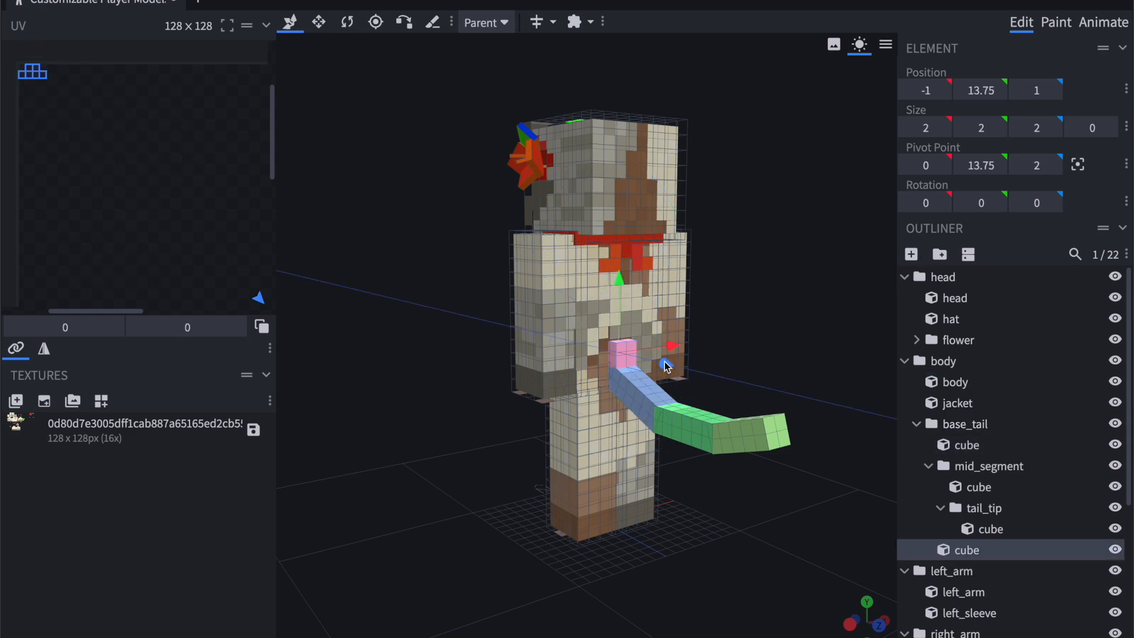
pyautogui.moveTo(693, 360); pyautogui.dragTo(690, 359)
# Flatten the new cube to a plane of zero X width and place it at position 0, 12.75, 4
pyautogui.moveTo(751, 331); pyautogui.dragTo(661, 307)
pyautogui.press('s')
pyautogui.moveTo(740, 382); pyautogui.dragTo(686, 382)
pyautogui.press('v')
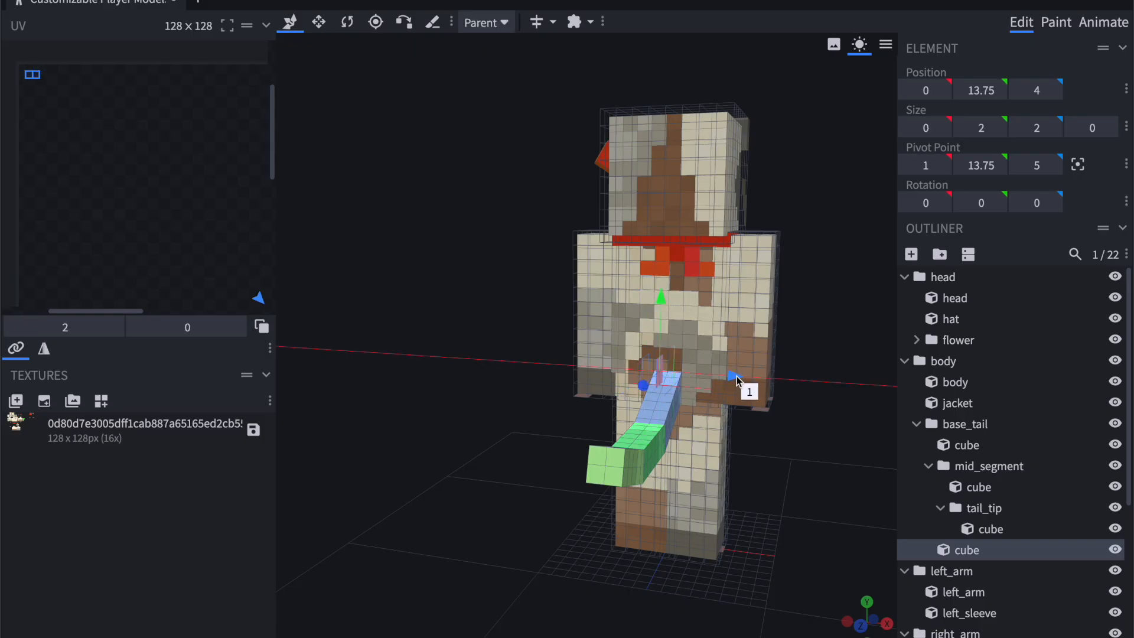
pyautogui.moveTo(661, 299); pyautogui.dragTo(663, 318)
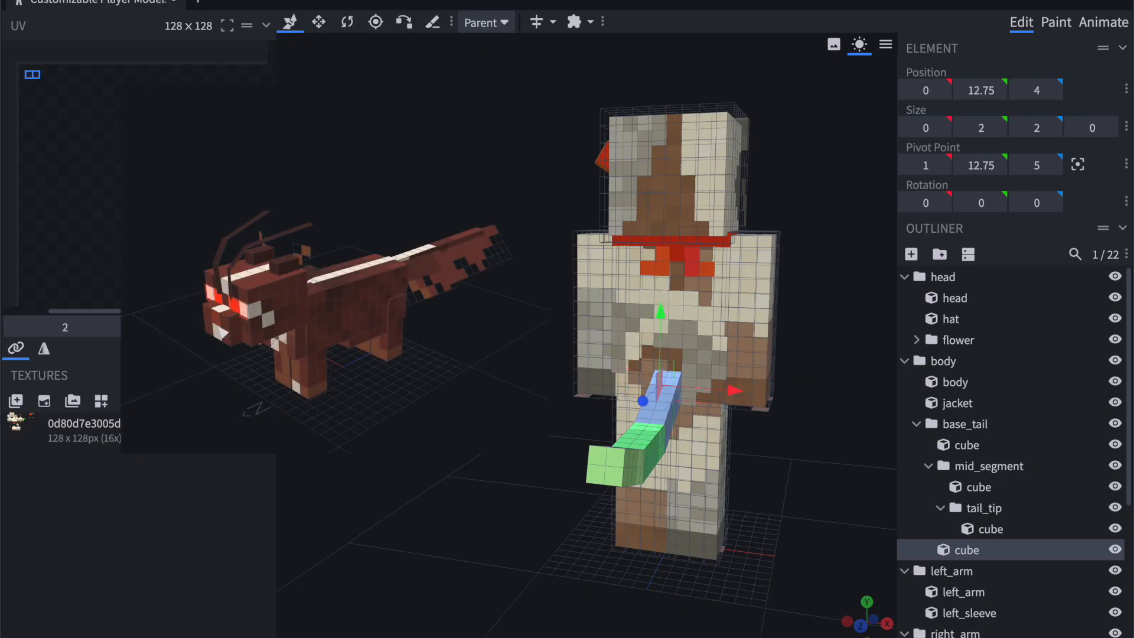
# Lengthen the flat plane to 4 units along Z, extending it toward the tail's tip
pyautogui.moveTo(513, 367); pyautogui.dragTo(415, 372)
pyautogui.moveTo(548, 354); pyautogui.dragTo(527, 350)
pyautogui.press('s')
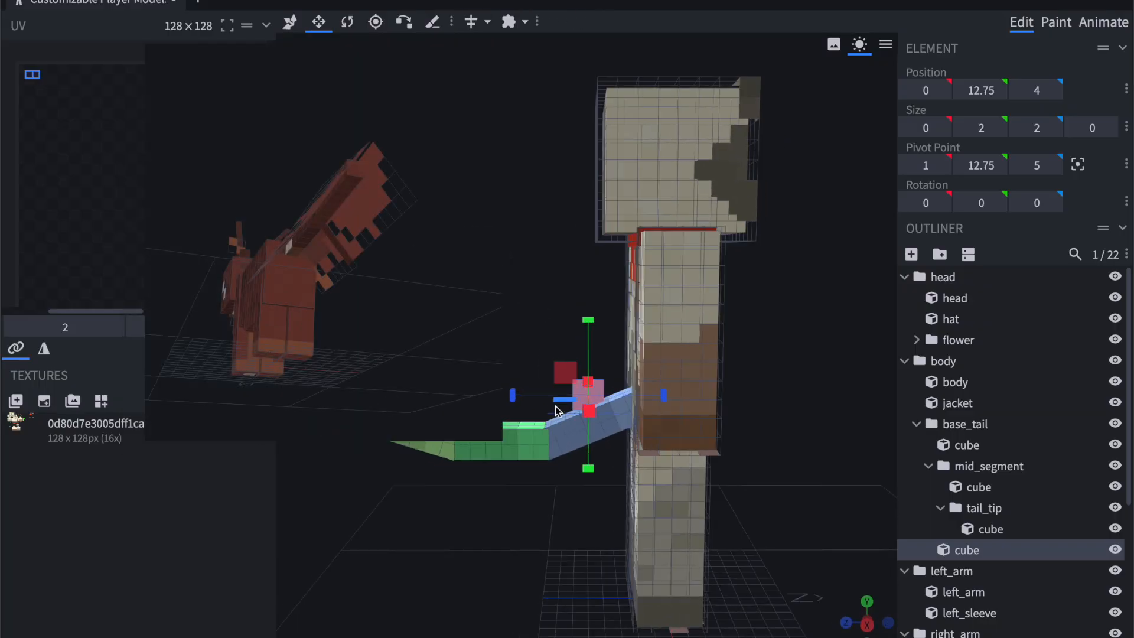
pyautogui.moveTo(503, 396); pyautogui.dragTo(475, 396)
# Lower the flat plane beneath the base tail segment to Y position 8.75
pyautogui.press('v')
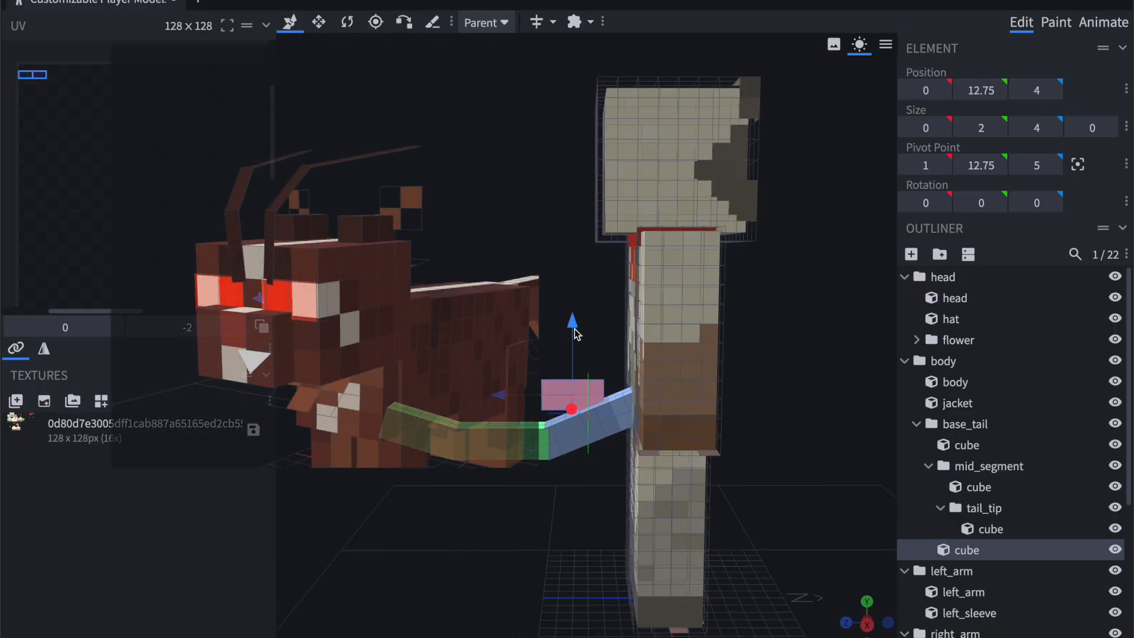
pyautogui.moveTo(520, 338); pyautogui.dragTo(654, 324)
pyautogui.moveTo(756, 328); pyautogui.dragTo(812, 331)
pyautogui.scroll(2, 644, 378)
pyautogui.moveTo(711, 397); pyautogui.dragTo(724, 327)
pyautogui.moveTo(750, 260); pyautogui.dragTo(672, 286)
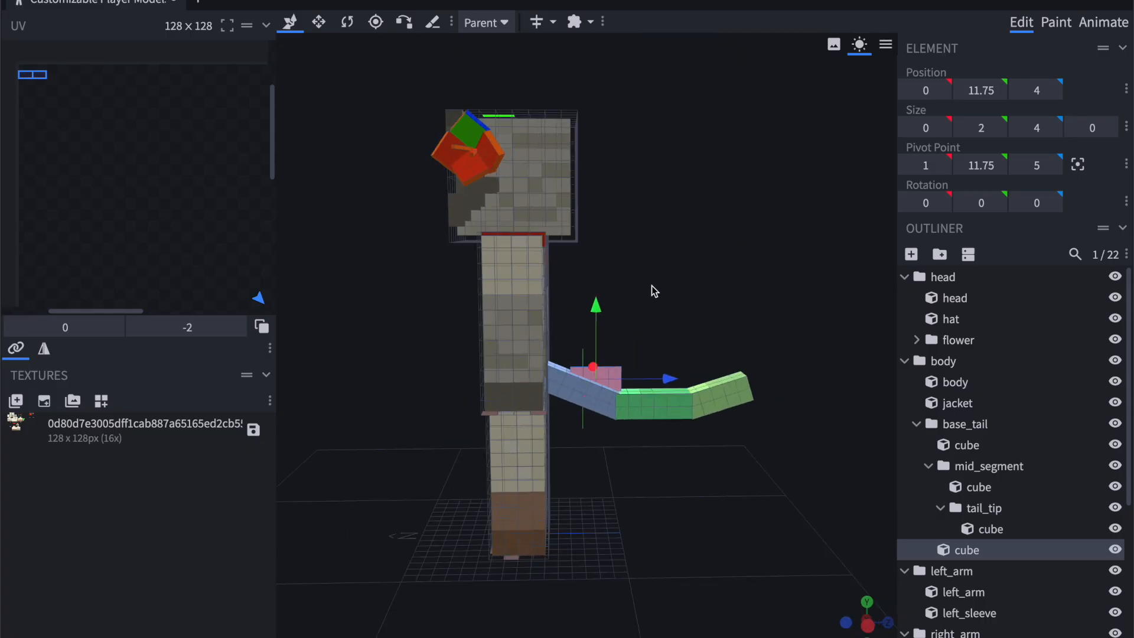
pyautogui.moveTo(597, 322); pyautogui.dragTo(738, 261)
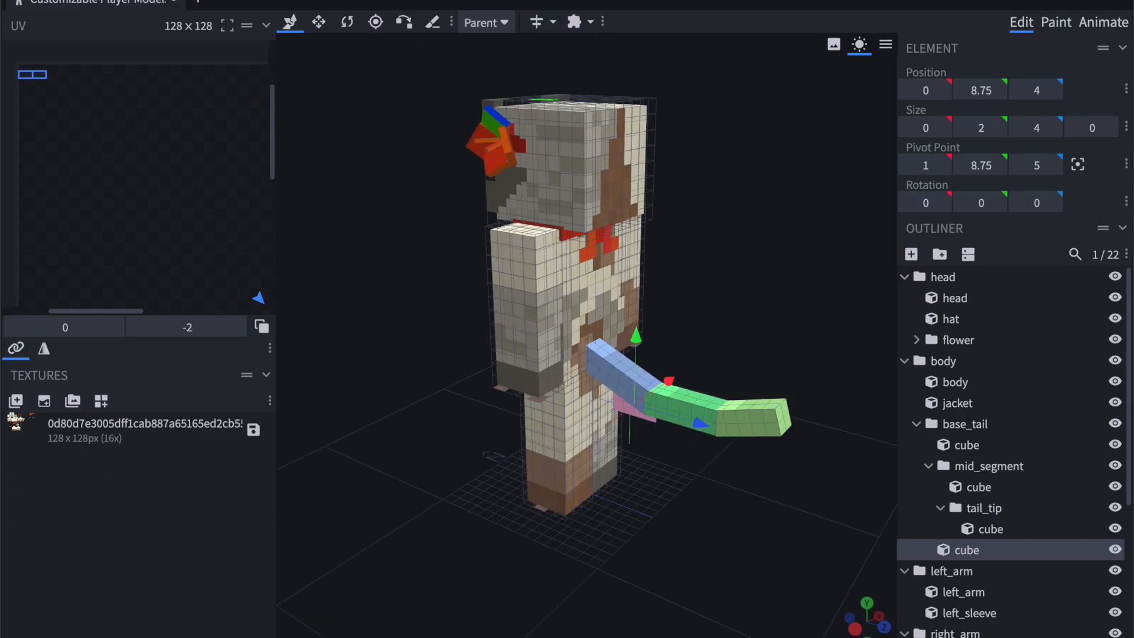